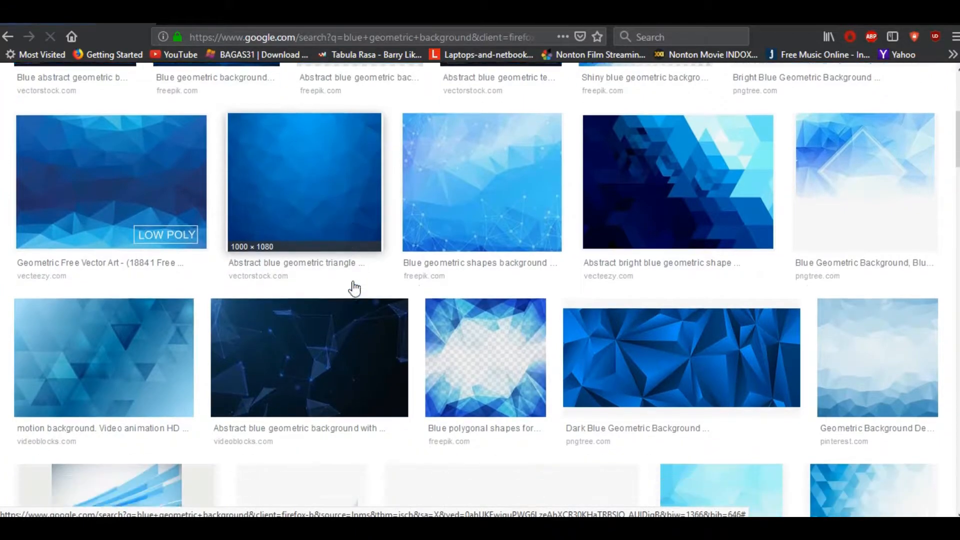
Find the Blue Polygonal Geometric Surface image in the search results and save it as ".bg geometric1".
{"action": "scroll", "coordinate": [354, 289], "scroll_direction": "down", "scroll_amount": 5}
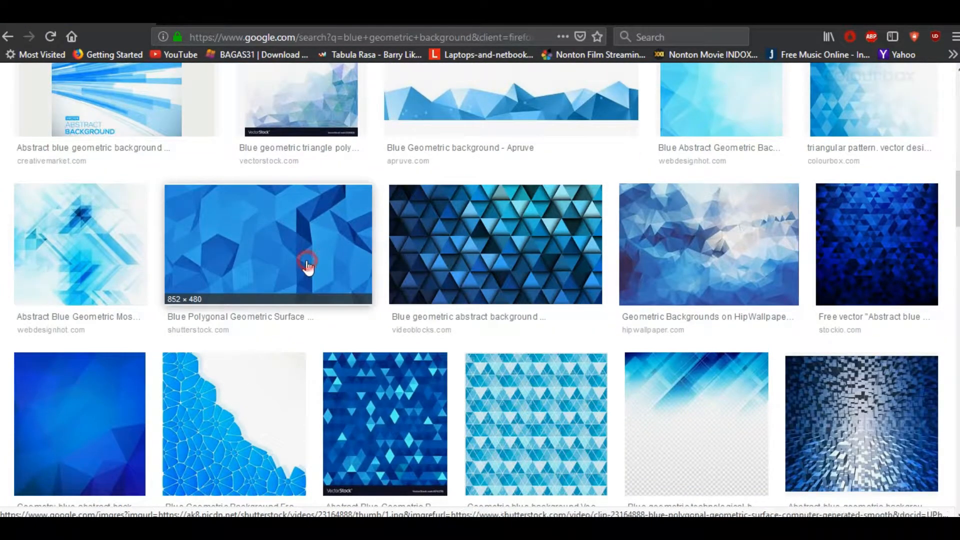
{"action": "left_click", "coordinate": [308, 268]}
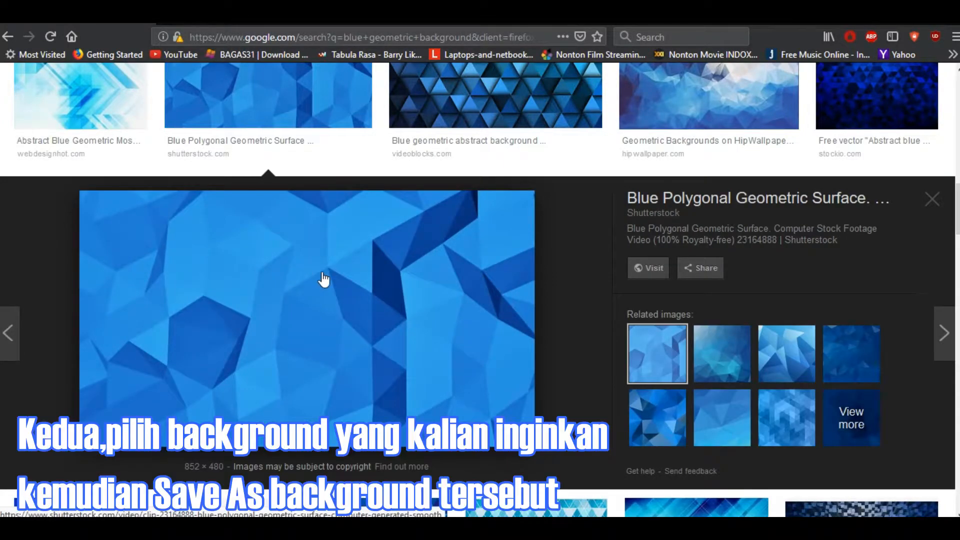
{"action": "right_click", "coordinate": [429, 326]}
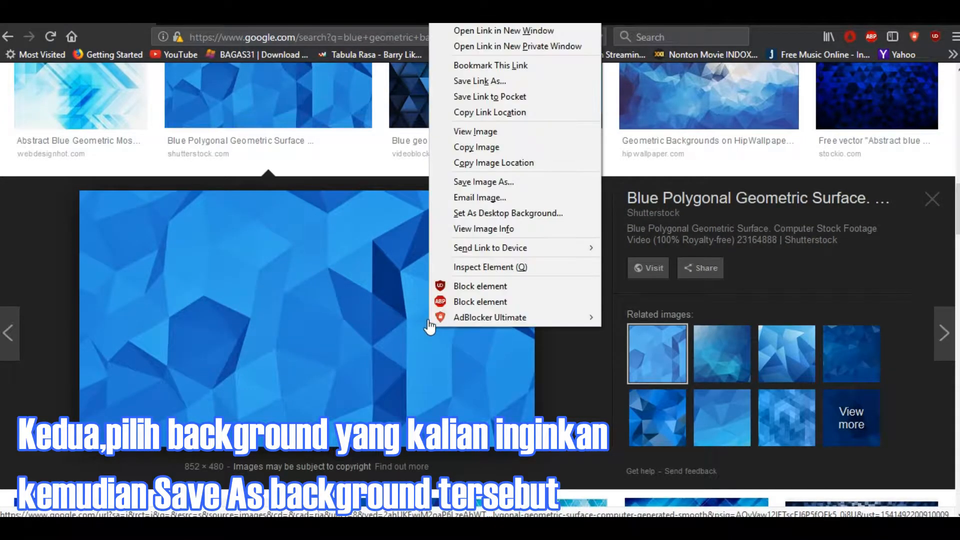
{"action": "left_click", "coordinate": [476, 183]}
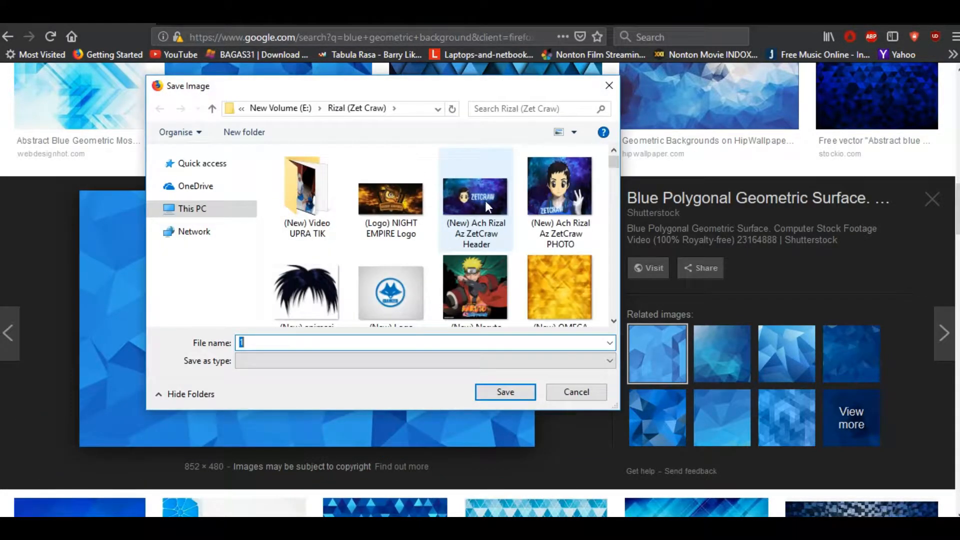
{"action": "left_click", "coordinate": [293, 363]}
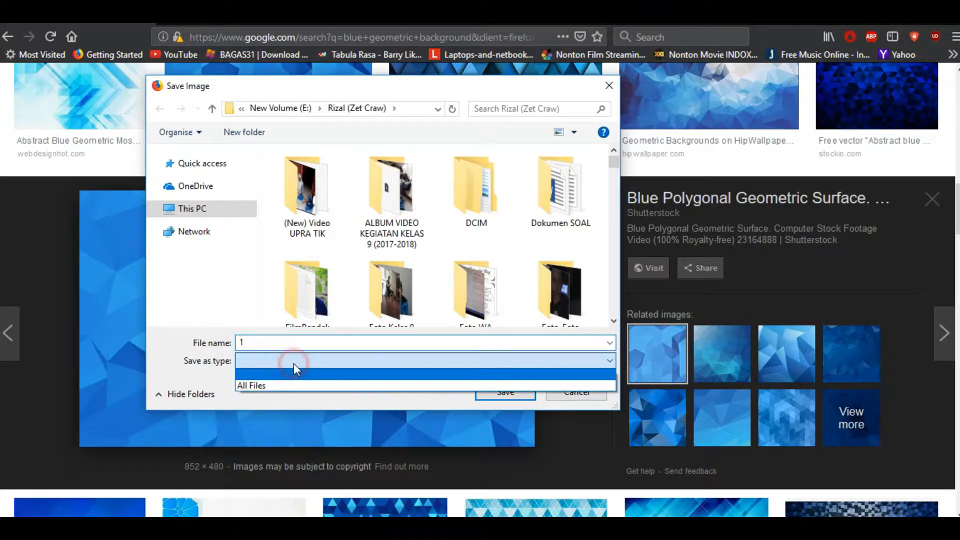
{"action": "left_click", "coordinate": [290, 362]}
{"action": "left_click", "coordinate": [277, 342]}
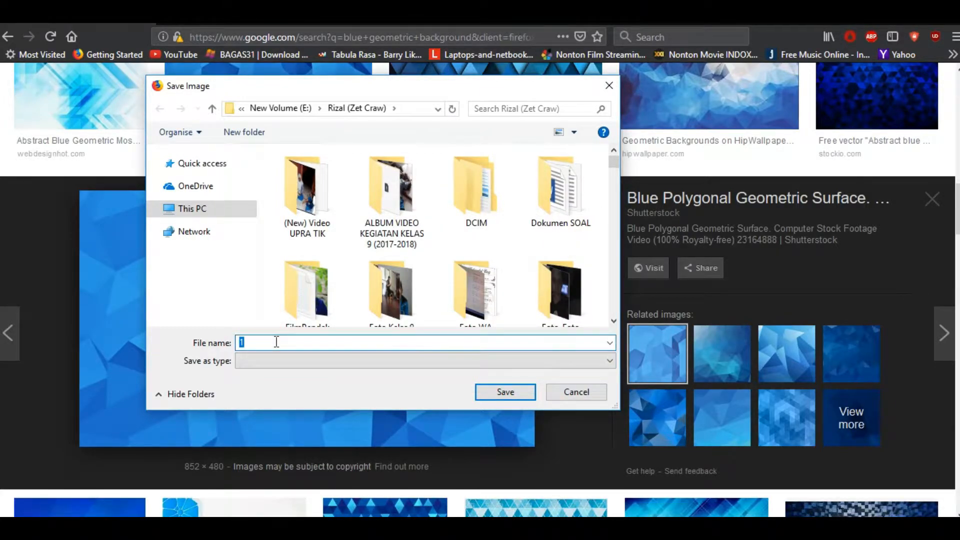
{"action": "type", "text": "."}
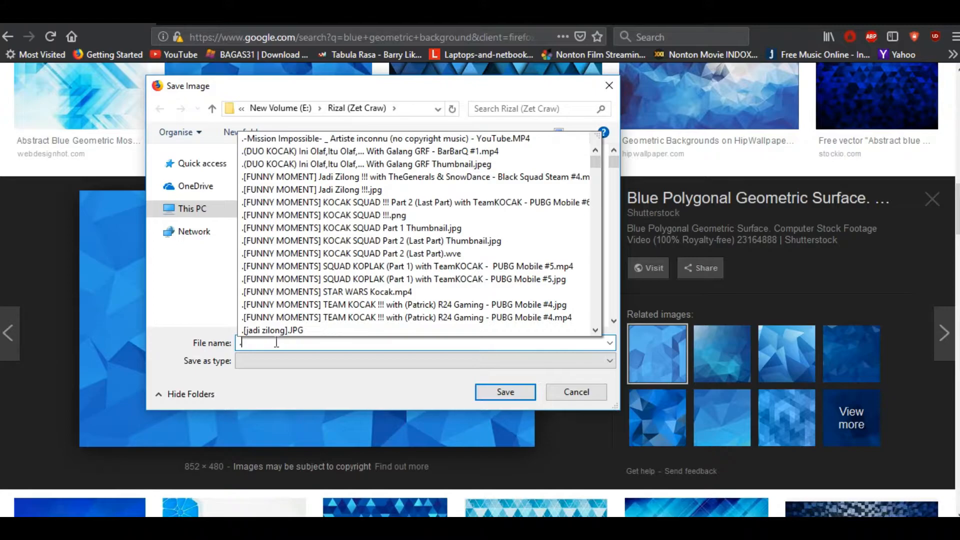
{"action": "type", "text": "bg geometric1"}
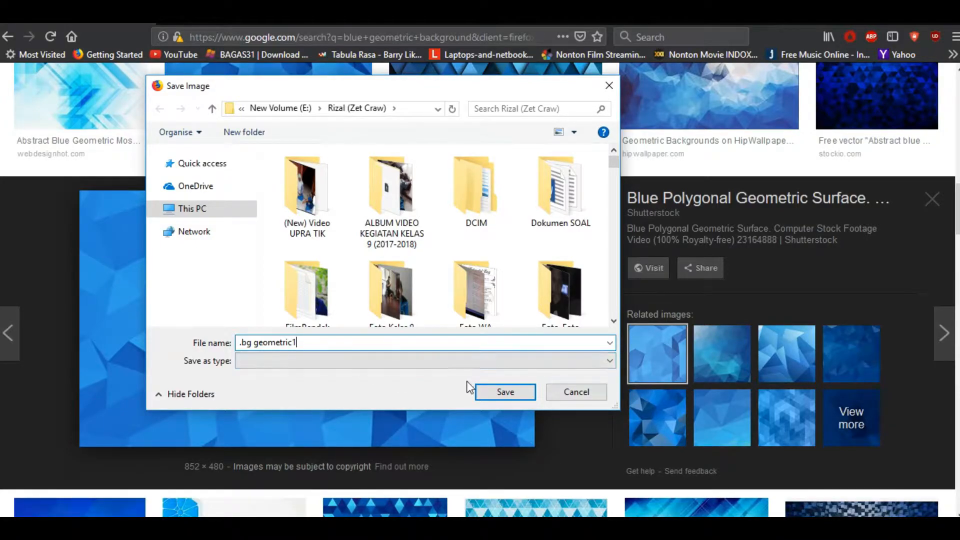
{"action": "left_click", "coordinate": [505, 392]}
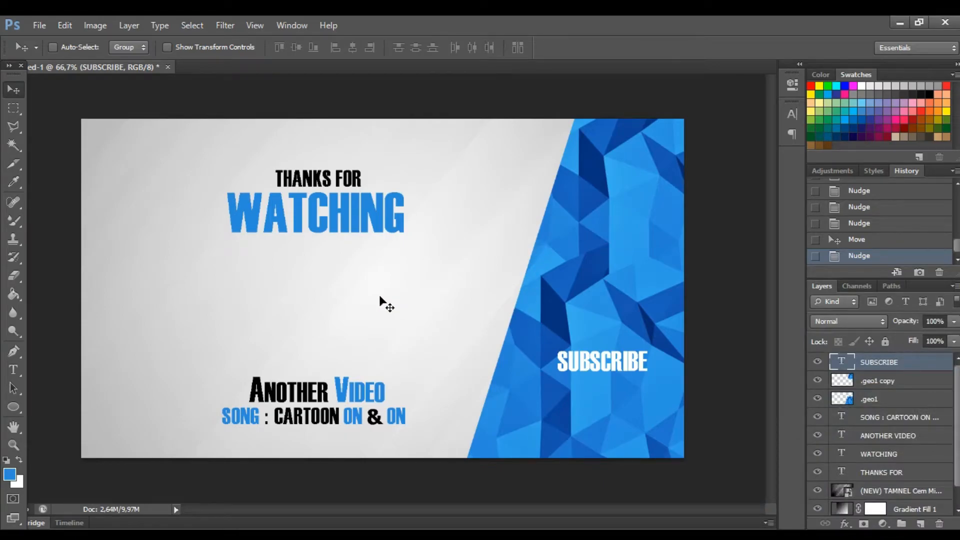
Switch to Photoshop and create a new 1280 × 720 pixel RGB document at 72 pixels/inch with a white background.
{"action": "left_click", "coordinate": [44, 27]}
{"action": "left_click", "coordinate": [52, 38]}
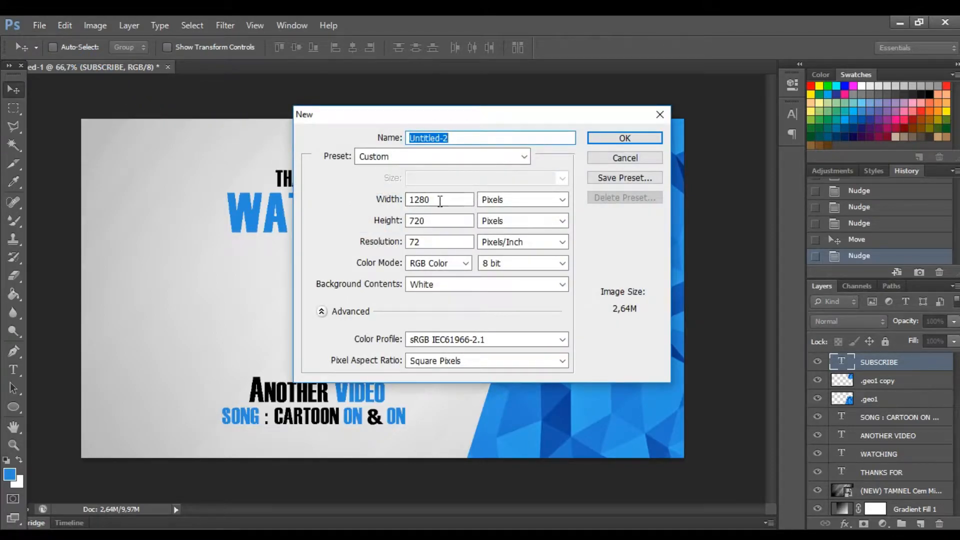
{"action": "double_click", "coordinate": [455, 200]}
{"action": "left_click", "coordinate": [449, 221]}
{"action": "double_click", "coordinate": [448, 221]}
{"action": "left_click", "coordinate": [514, 201]}
{"action": "left_click", "coordinate": [514, 212]}
{"action": "left_click", "coordinate": [514, 220]}
{"action": "left_click", "coordinate": [515, 225]}
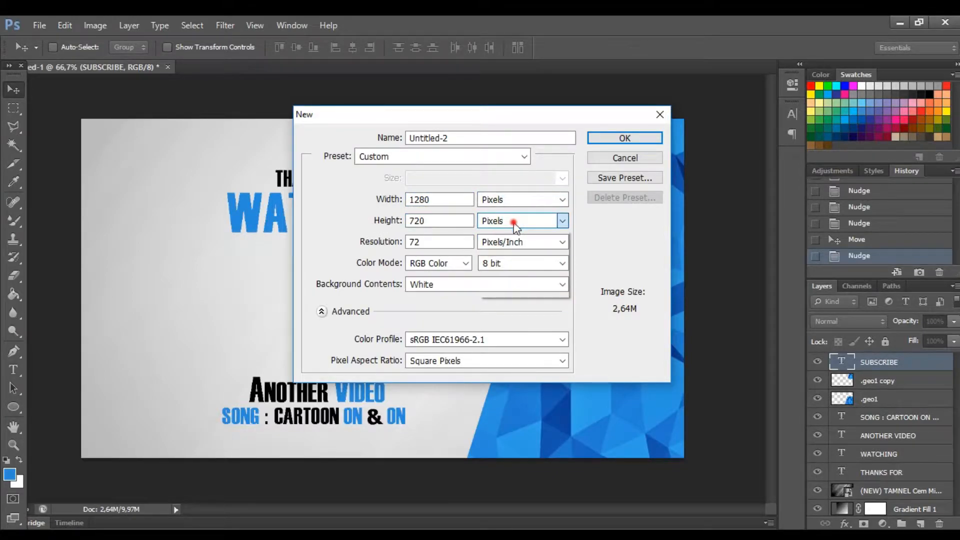
{"action": "left_click", "coordinate": [606, 138]}
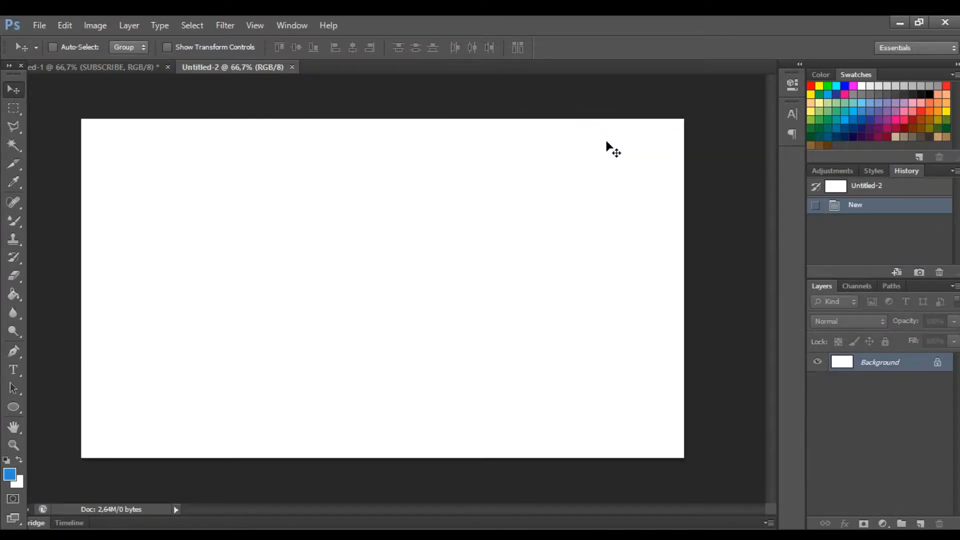
Convert the Background into the regular layer "Layer 0" and add a gradient fill layer using the grey-to-transparent preset.
{"action": "double_click", "coordinate": [915, 370]}
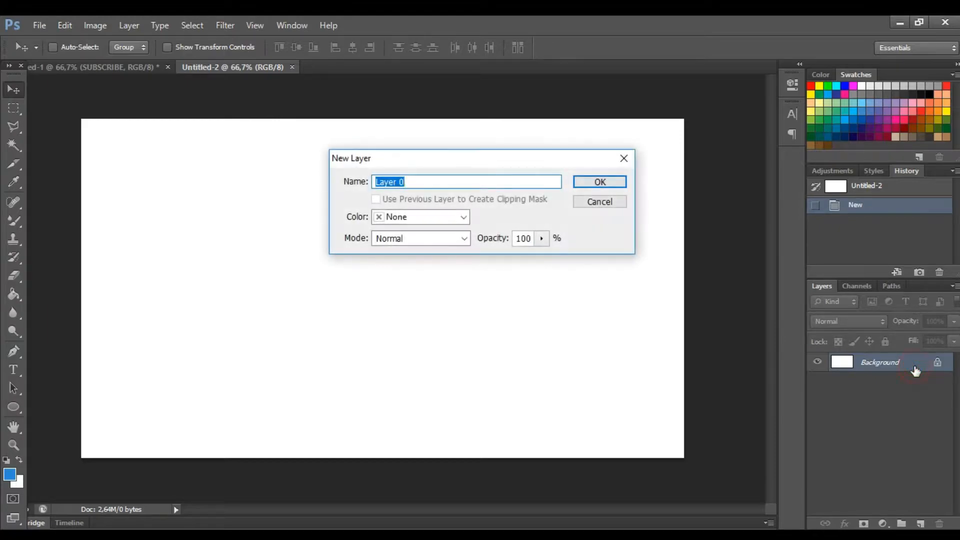
{"action": "left_click", "coordinate": [586, 183]}
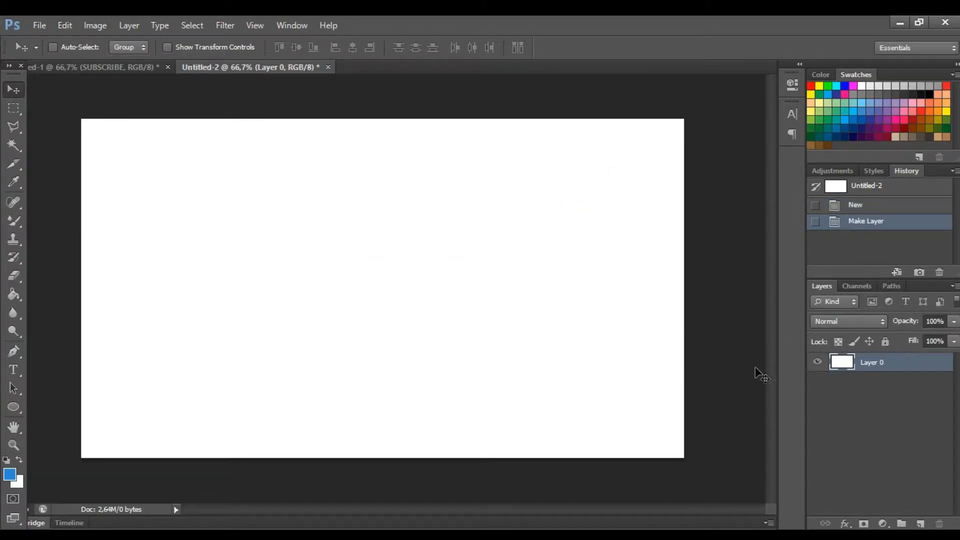
{"action": "left_click", "coordinate": [884, 524]}
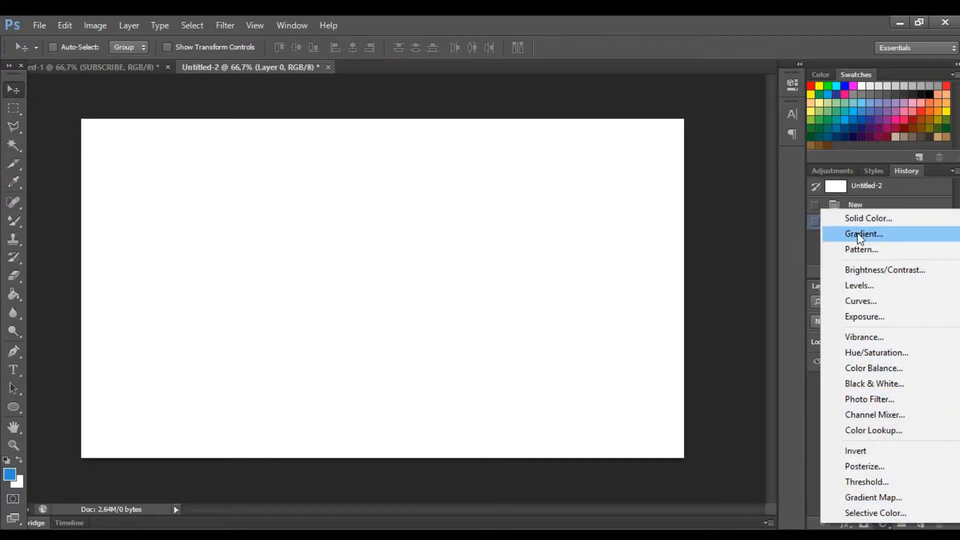
{"action": "left_click", "coordinate": [860, 237]}
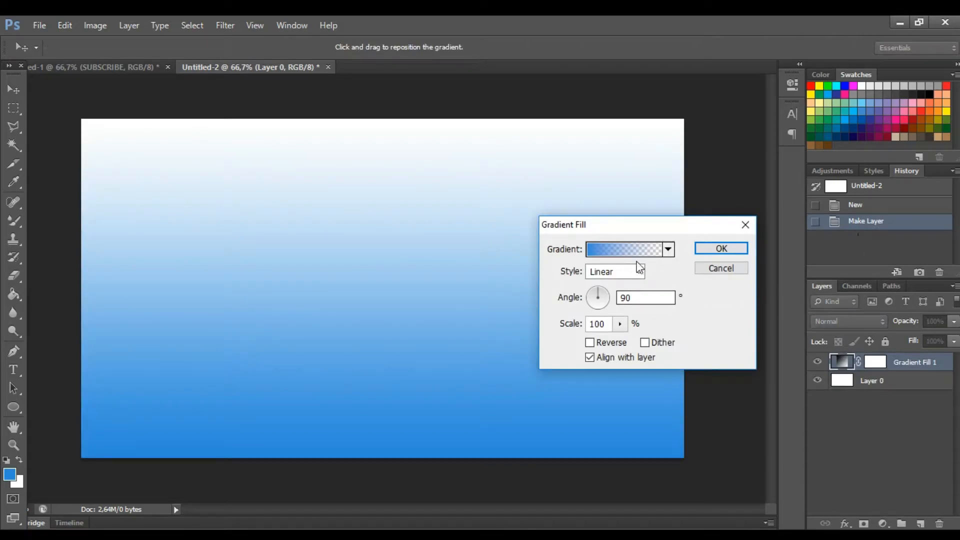
{"action": "left_click", "coordinate": [668, 249]}
{"action": "left_click", "coordinate": [633, 331]}
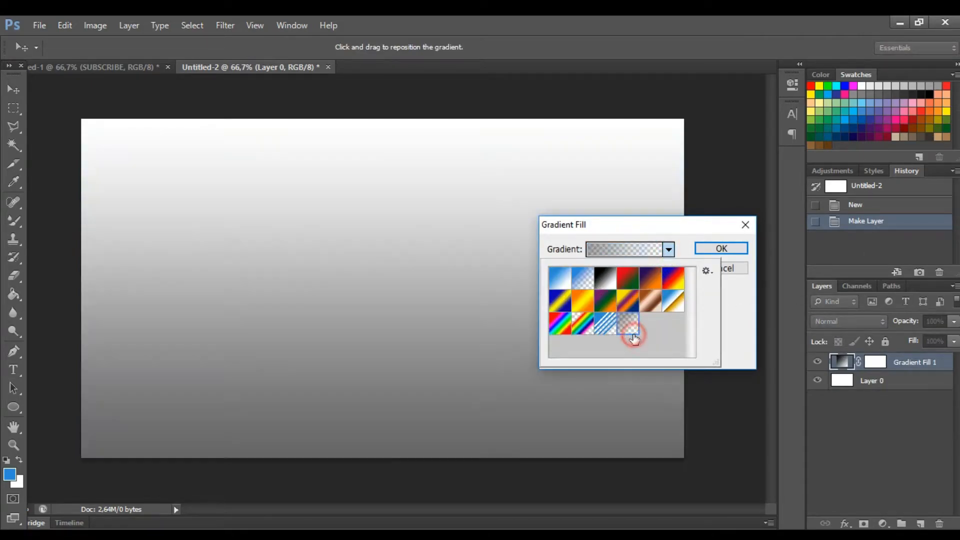
{"action": "left_click", "coordinate": [692, 246]}
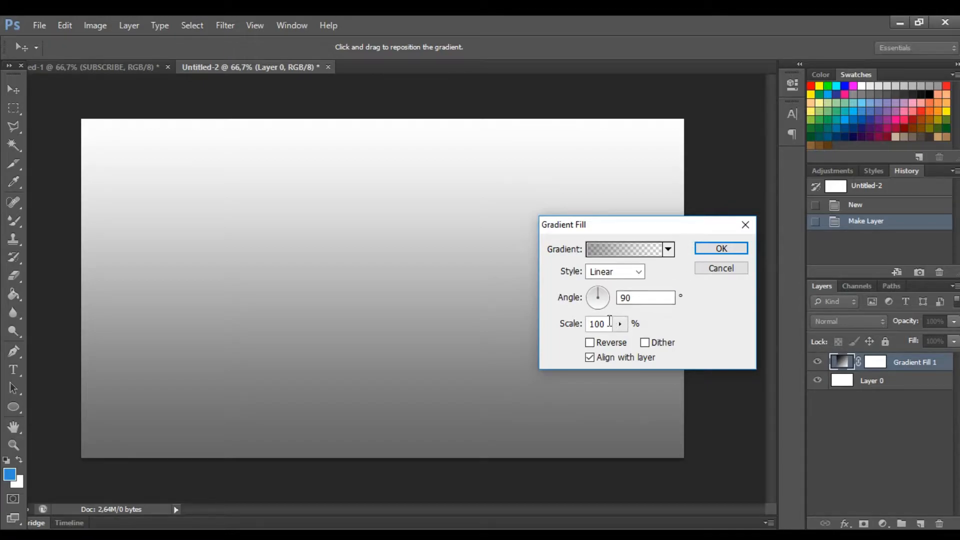
Reverse the gradient fill, set its style to Radial and its scale to about 475%, and apply it.
{"action": "left_click", "coordinate": [590, 343]}
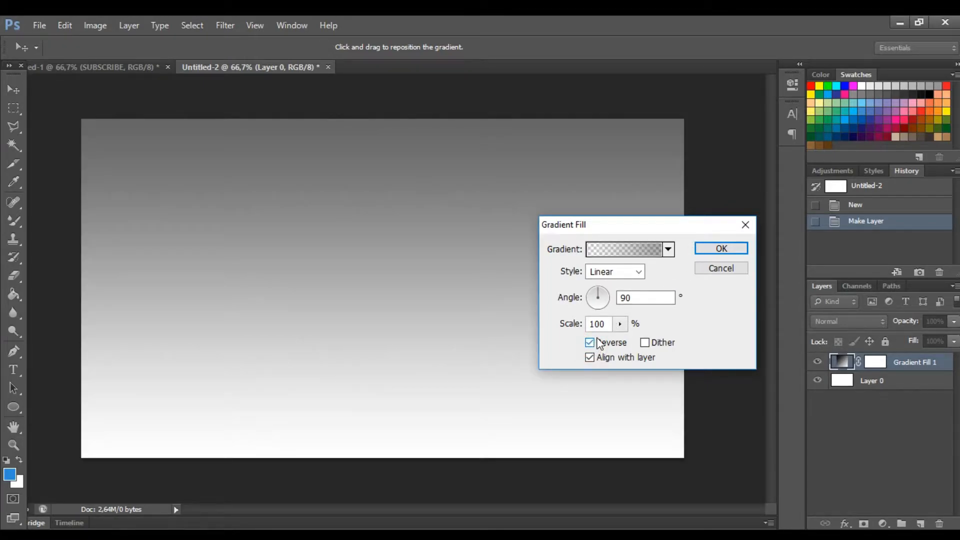
{"action": "left_click", "coordinate": [613, 272]}
{"action": "left_click", "coordinate": [611, 296]}
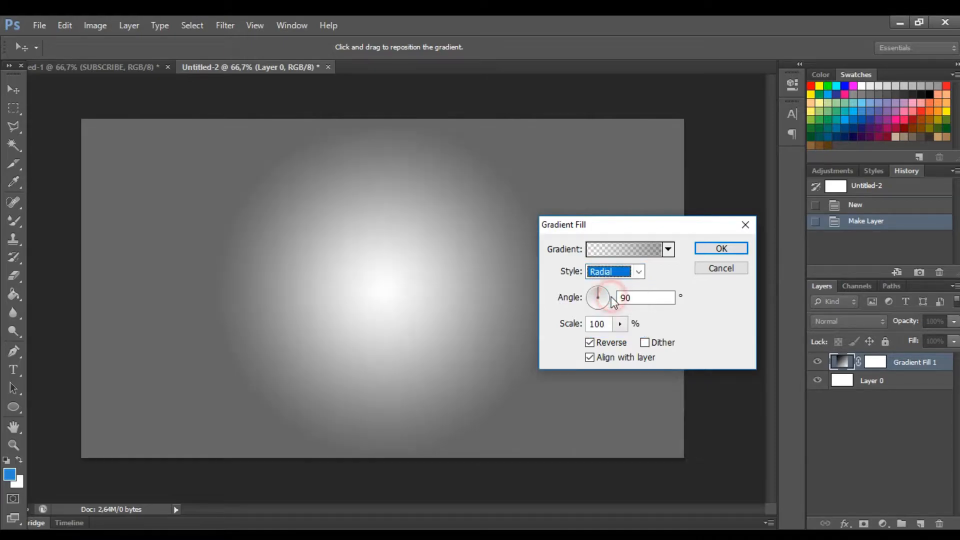
{"action": "left_click", "coordinate": [622, 324]}
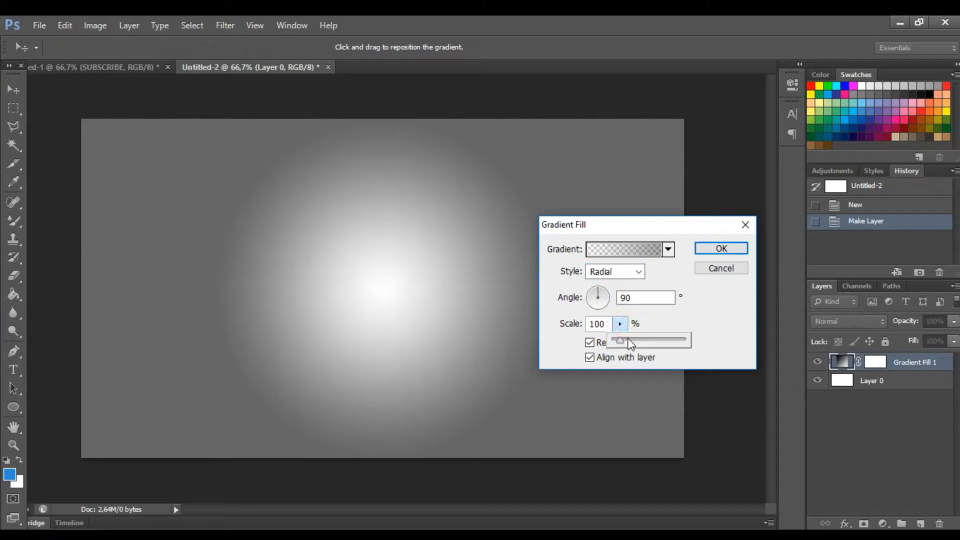
{"action": "left_click_drag", "start_coordinate": [621, 344], "coordinate": [646, 344]}
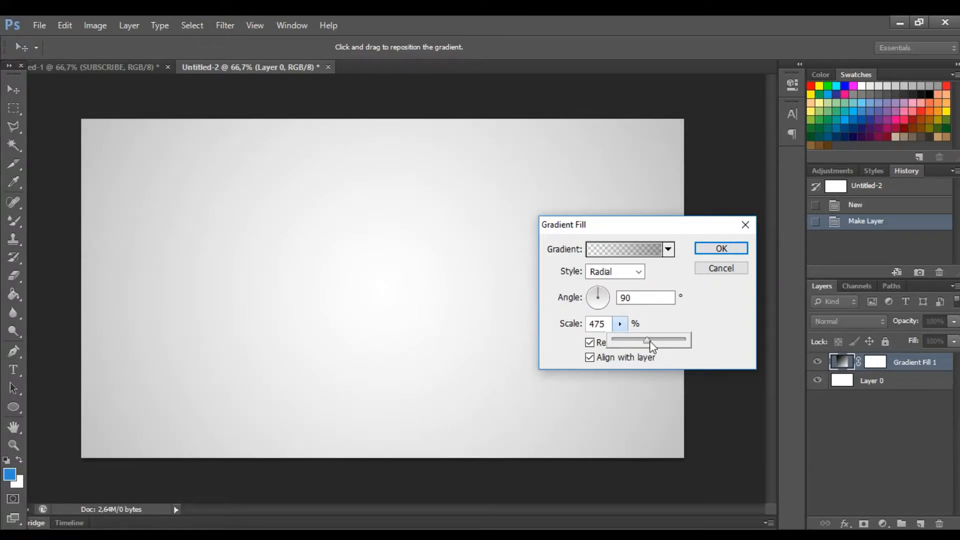
{"action": "left_click_drag", "start_coordinate": [654, 340], "coordinate": [655, 340]}
{"action": "left_click", "coordinate": [719, 249]}
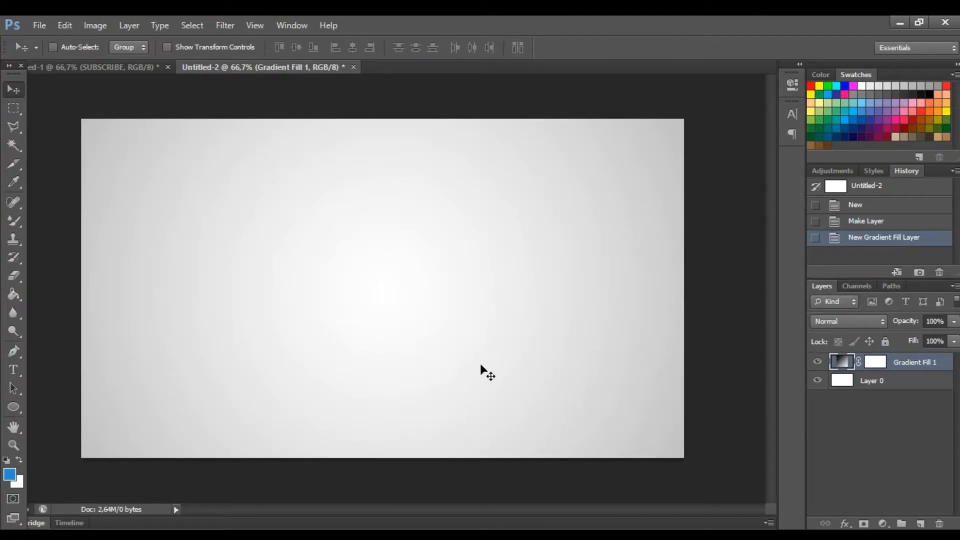
Place the ".bg geometric1" image from its File Explorer folder into the document, aligned to the canvas's lower-right corner.
{"action": "left_click", "coordinate": [345, 536]}
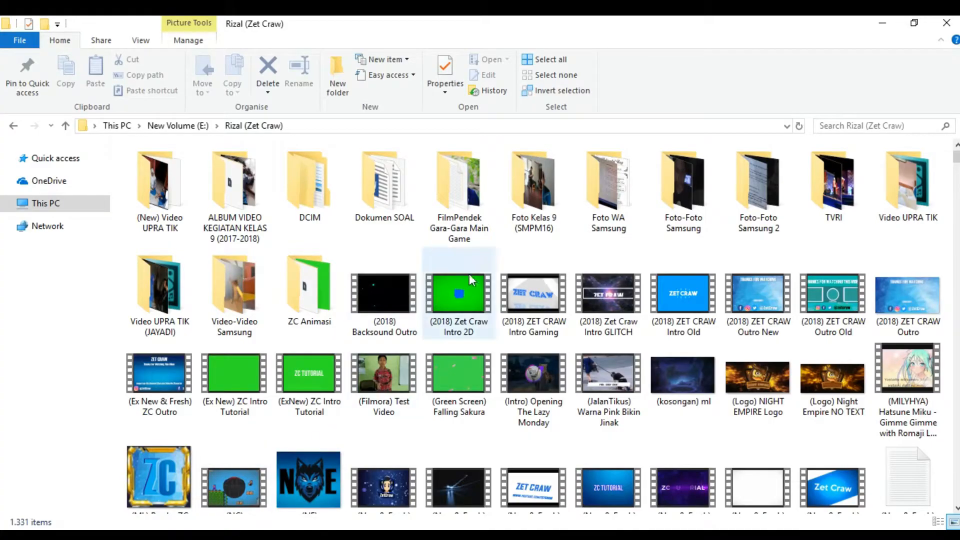
{"action": "left_click", "coordinate": [506, 244]}
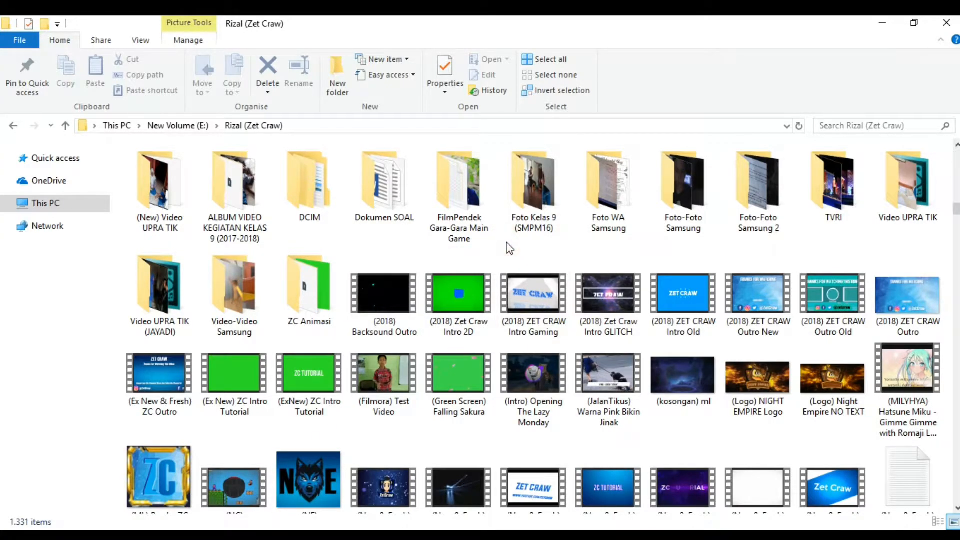
{"action": "type", "text": ".bg"}
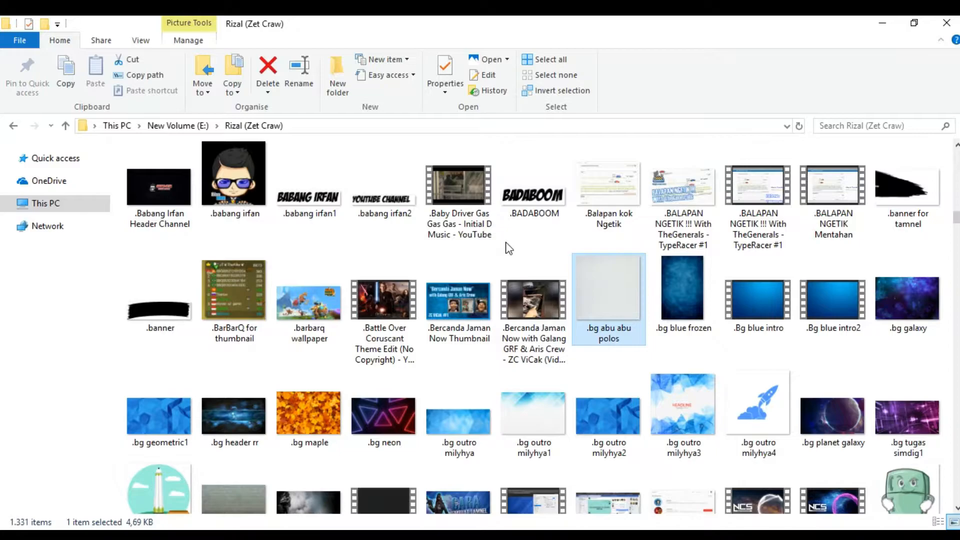
{"action": "scroll", "coordinate": [509, 247], "scroll_direction": "down", "scroll_amount": 3}
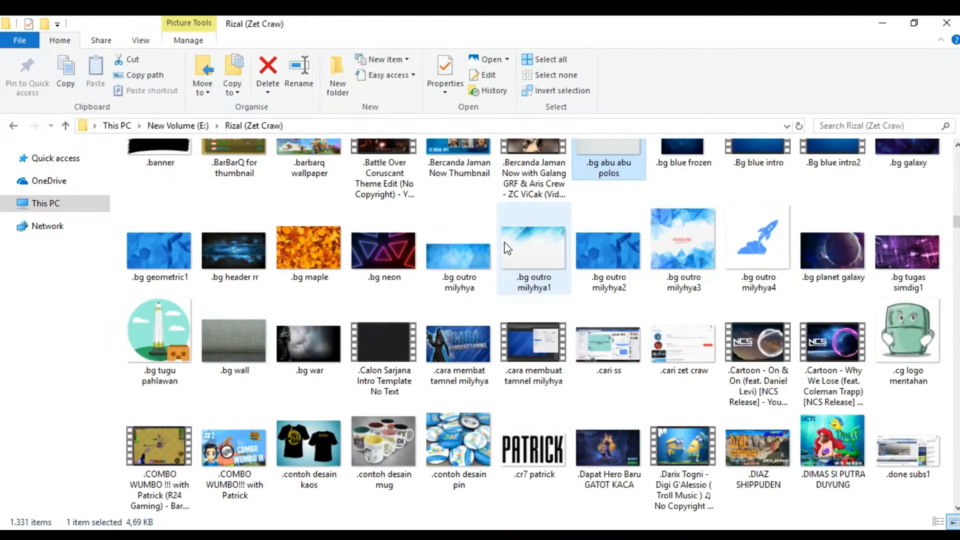
{"action": "left_click", "coordinate": [159, 262]}
{"action": "left_click_drag", "start_coordinate": [156, 253], "coordinate": [382, 388]}
{"action": "left_click_drag", "start_coordinate": [391, 325], "coordinate": [388, 323]}
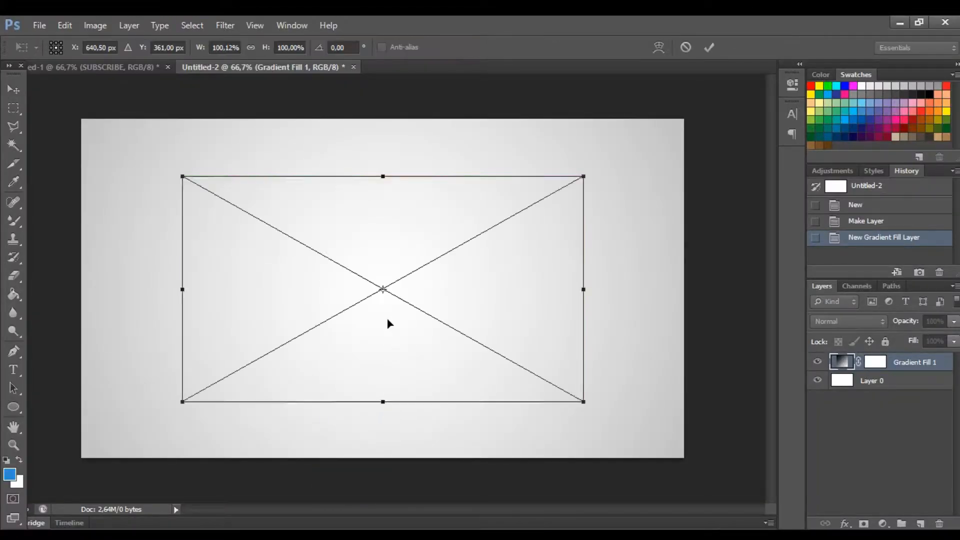
{"action": "left_click_drag", "start_coordinate": [429, 244], "coordinate": [499, 283]}
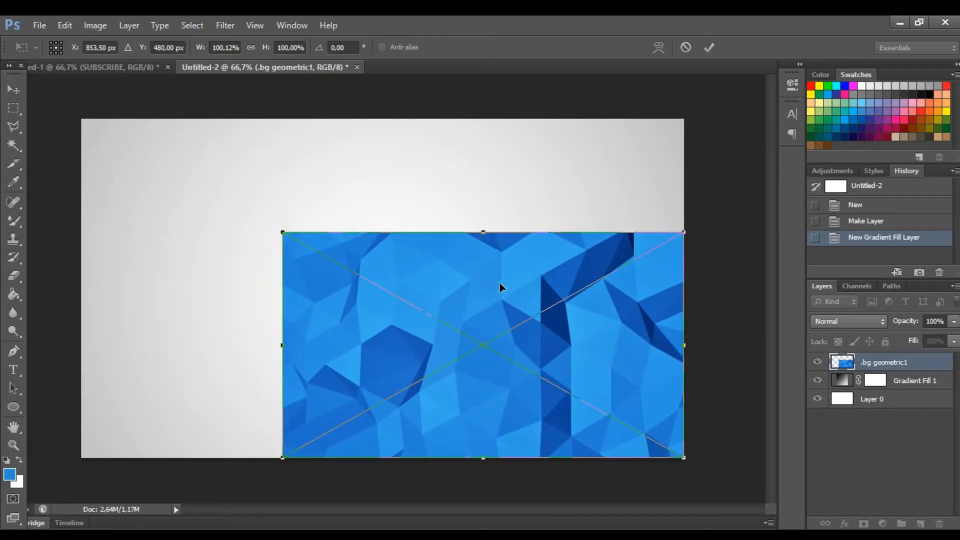
{"action": "key", "text": "Return"}
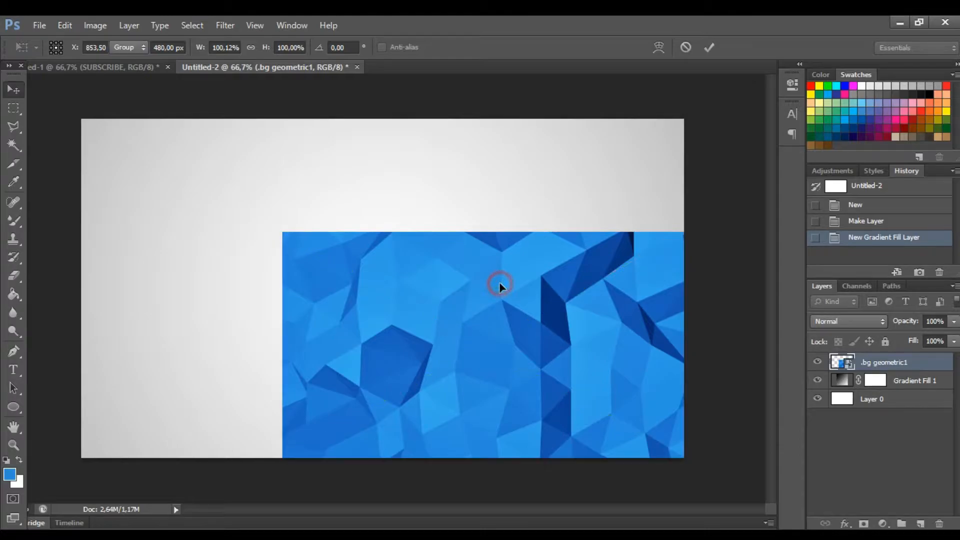
Duplicate the .bg geometric1 layer and move the copy up to cover the canvas's upper-right area.
{"action": "right_click", "coordinate": [872, 369]}
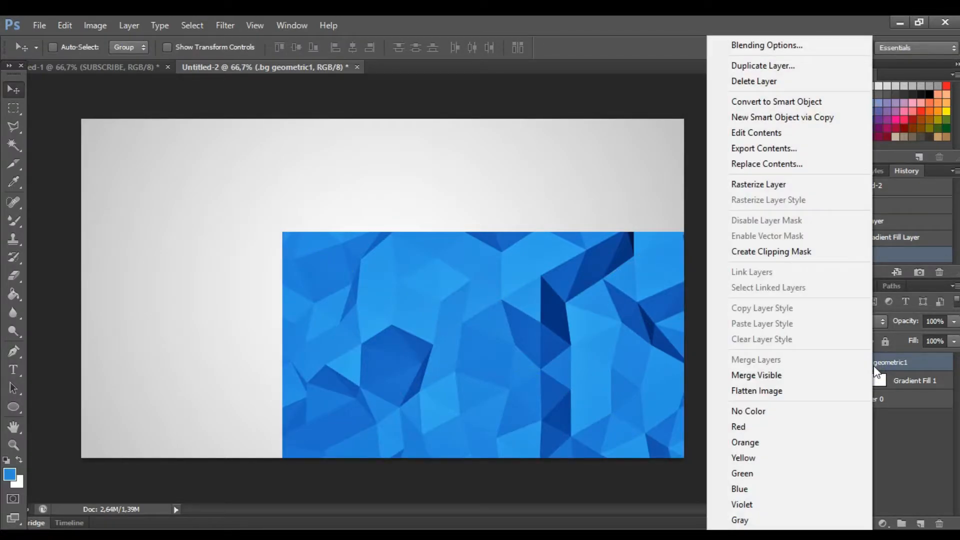
{"action": "left_click", "coordinate": [761, 66]}
{"action": "left_click", "coordinate": [605, 174]}
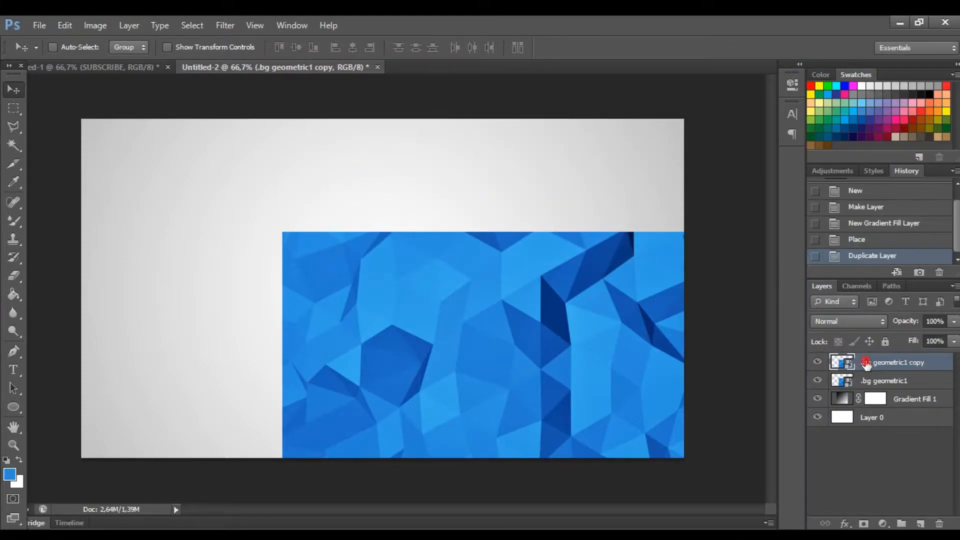
{"action": "left_click_drag", "start_coordinate": [610, 358], "coordinate": [636, 215]}
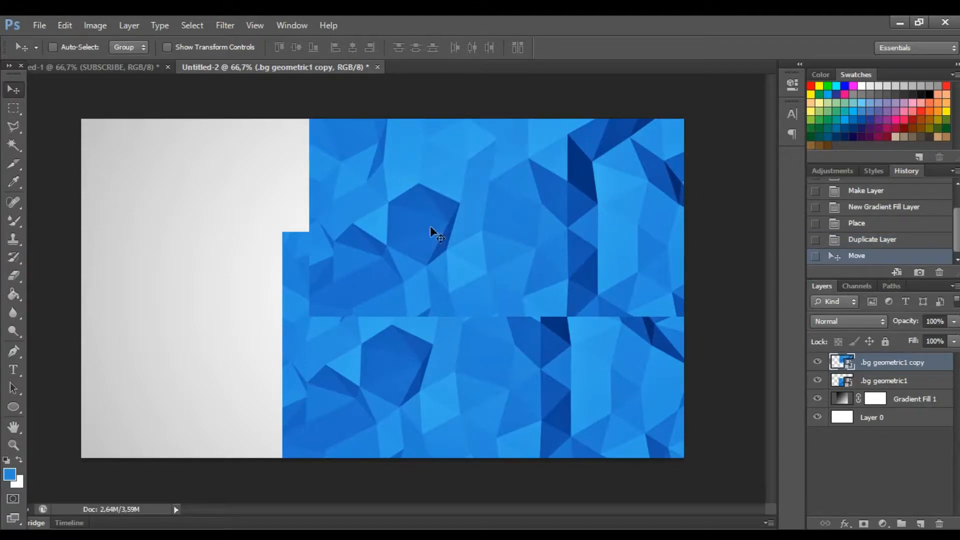
Rasterize the .bg geometric1 copy layer for use with the Eraser tool.
{"action": "left_click", "coordinate": [13, 276]}
{"action": "left_click", "coordinate": [471, 262]}
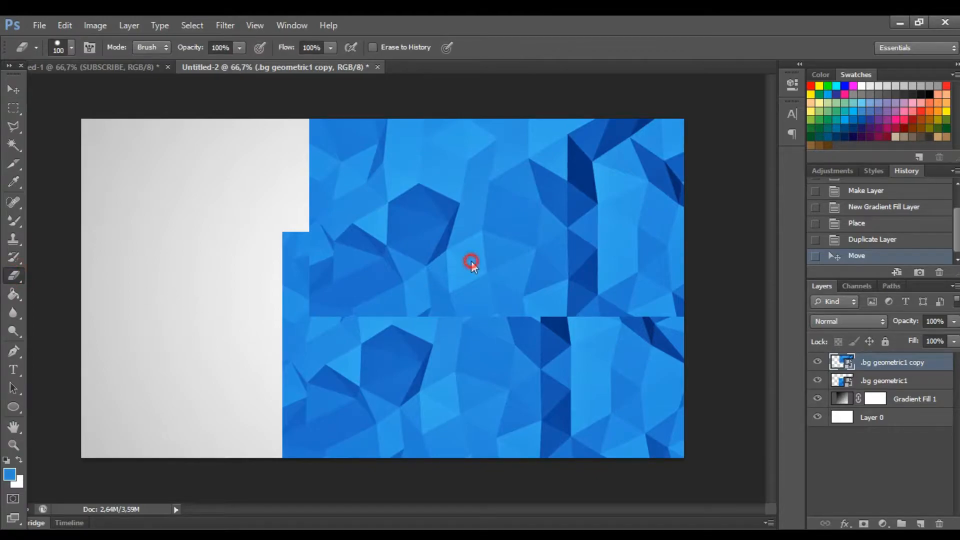
{"action": "left_click", "coordinate": [479, 232]}
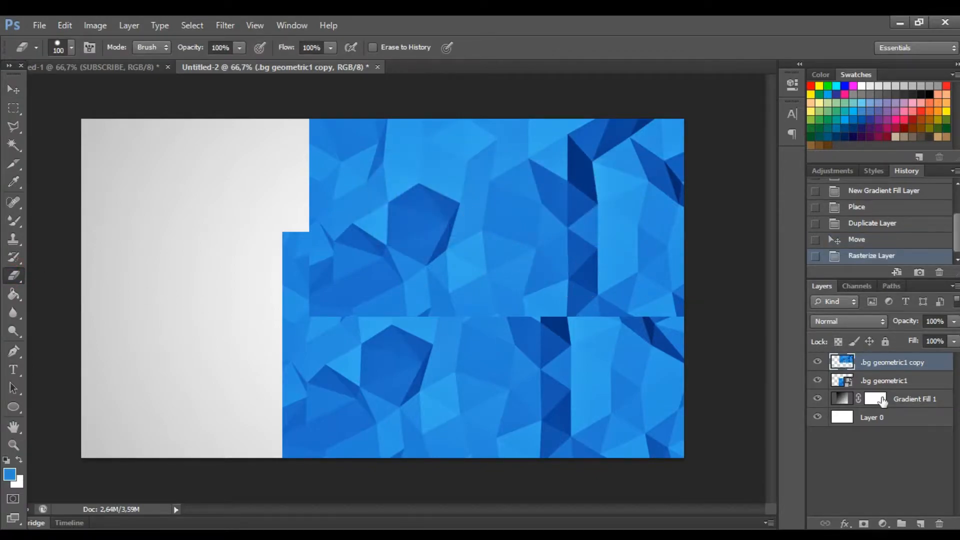
Rasterize the original .bg geometric1 layer.
{"action": "left_click", "coordinate": [890, 382]}
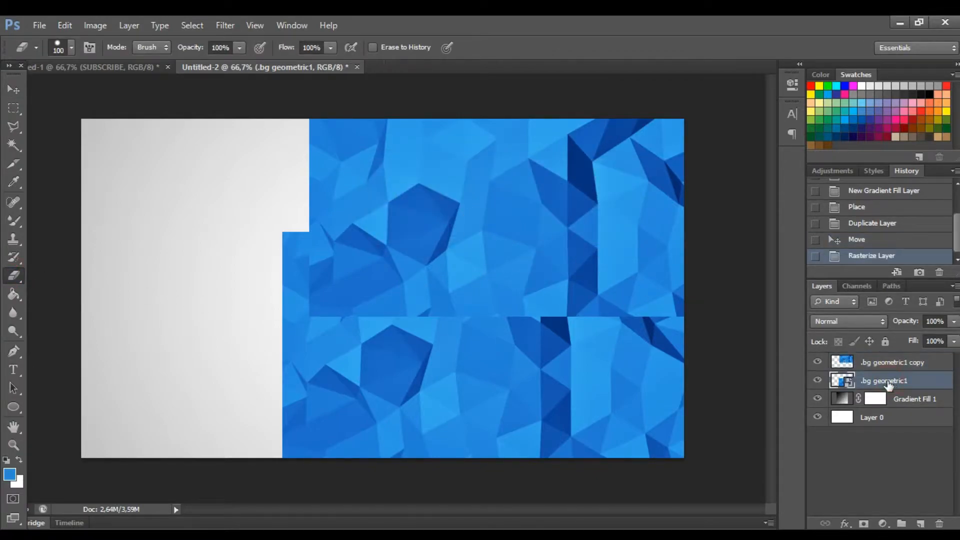
{"action": "left_click", "coordinate": [489, 342]}
{"action": "left_click", "coordinate": [473, 232]}
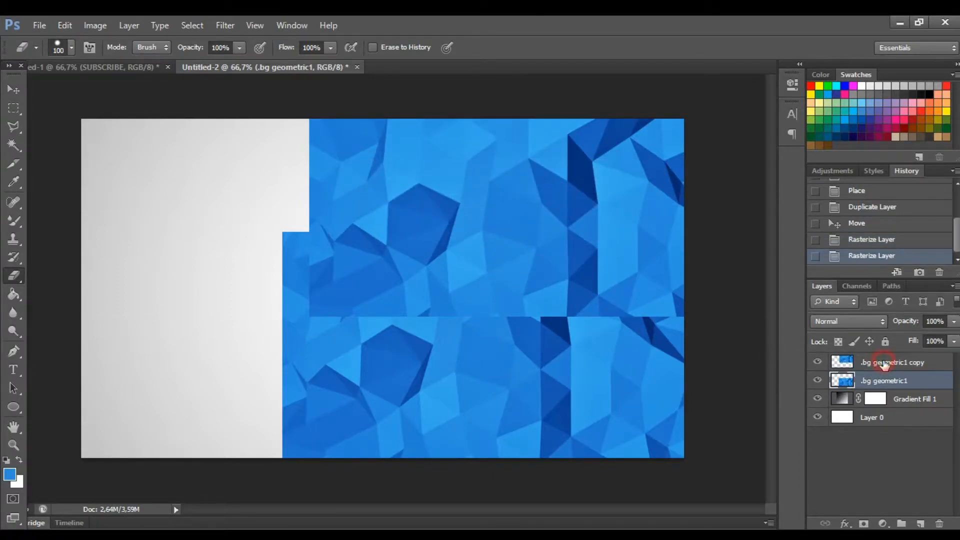
Outline the lower-left part of the .bg geometric1 copy layer along its facet edges with the Polygonal Lasso, clear it and deselect.
{"action": "left_click", "coordinate": [884, 364]}
{"action": "left_click", "coordinate": [14, 126]}
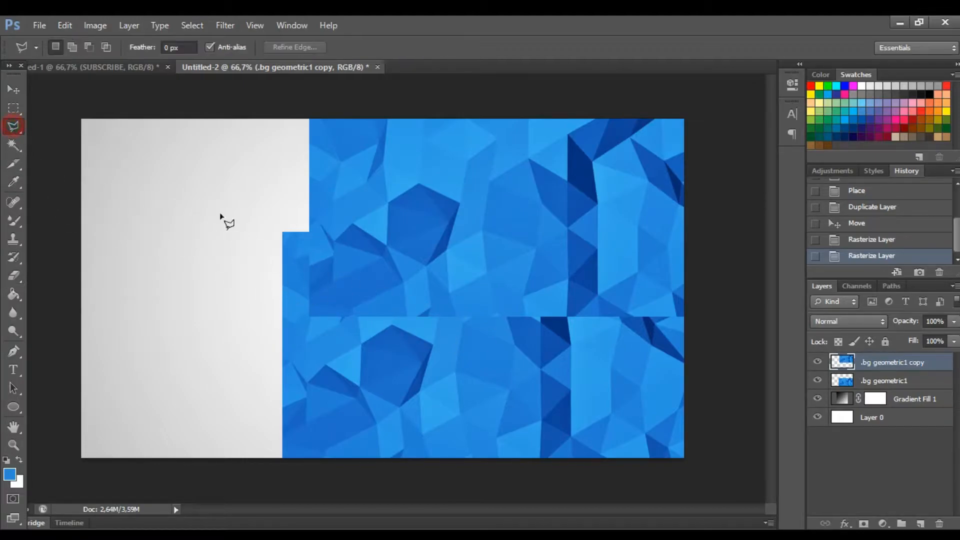
{"action": "key", "text": "ctrl+plus"}
{"action": "key", "text": "ctrl+plus"}
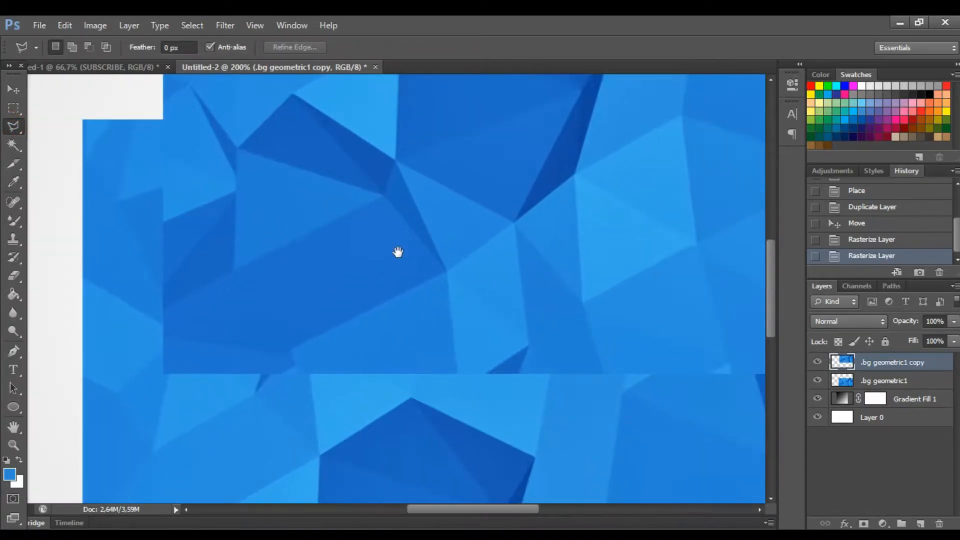
{"action": "left_click_drag", "start_coordinate": [397, 251], "coordinate": [436, 263]}
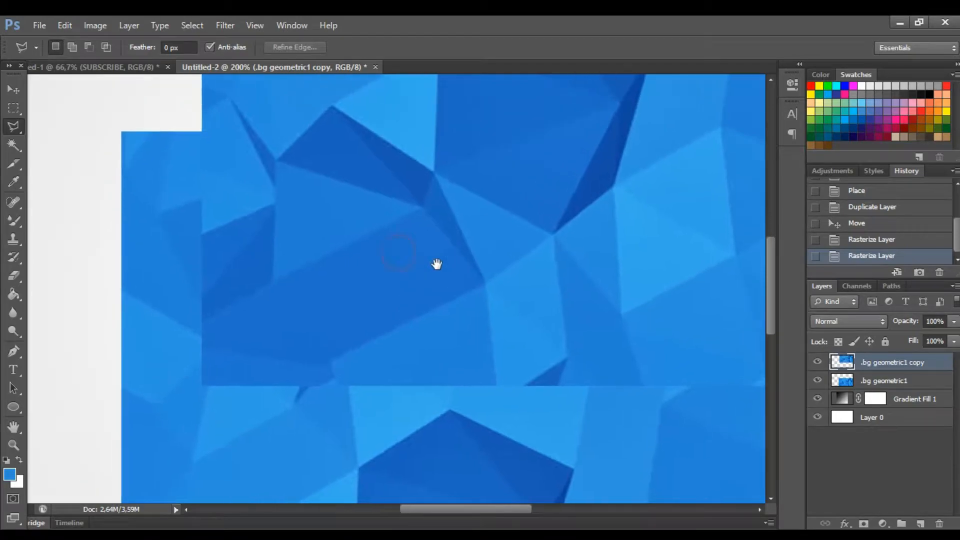
{"action": "left_click", "coordinate": [202, 131]}
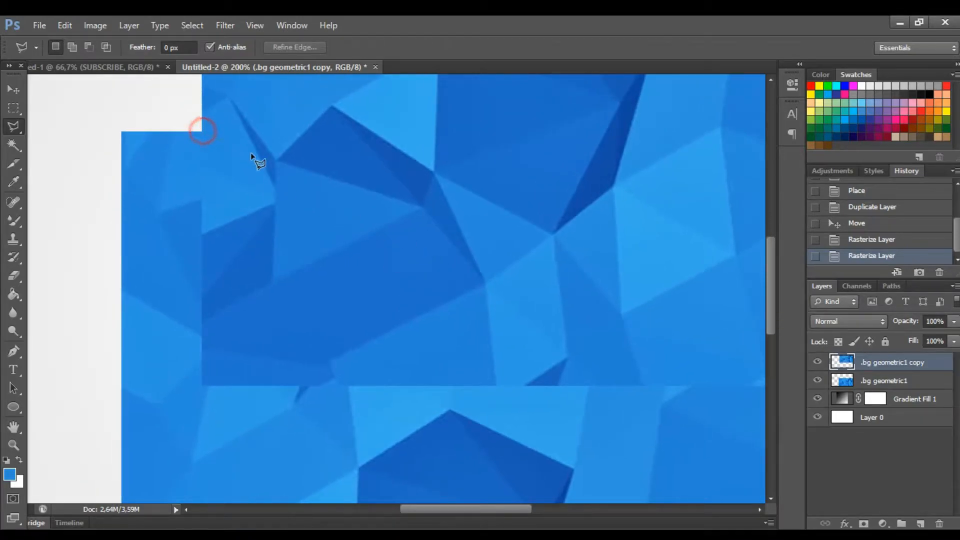
{"action": "left_click", "coordinate": [277, 161]}
{"action": "left_click", "coordinate": [421, 206]}
{"action": "left_click", "coordinate": [483, 281]}
{"action": "left_click", "coordinate": [499, 404]}
{"action": "left_click", "coordinate": [374, 455]}
{"action": "left_click", "coordinate": [188, 415]}
{"action": "left_click", "coordinate": [140, 262]}
{"action": "double_click", "coordinate": [125, 163]}
{"action": "key", "text": "Delete"}
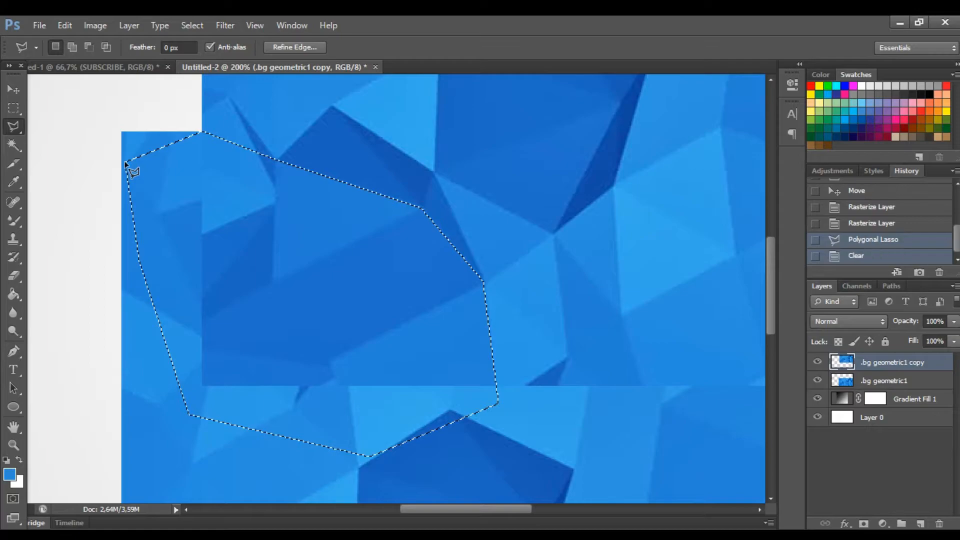
{"action": "key", "text": "ctrl+d"}
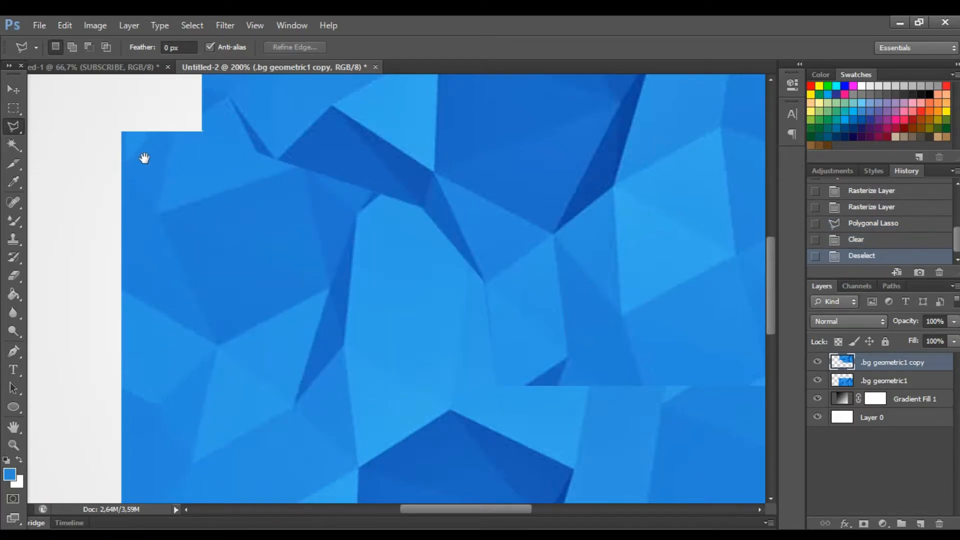
Clear the copy layer's area beneath the dark hexagon, following the hexagon's lower edge with the Polygonal Lasso, and deselect.
{"action": "mouse_move", "coordinate": [382, 203]}
{"action": "left_mouse_down"}
{"action": "mouse_move", "coordinate": [368, 244]}
{"action": "mouse_move", "coordinate": [344, 267]}
{"action": "left_mouse_up"}
{"action": "left_click", "coordinate": [342, 265]}
{"action": "left_click", "coordinate": [398, 245]}
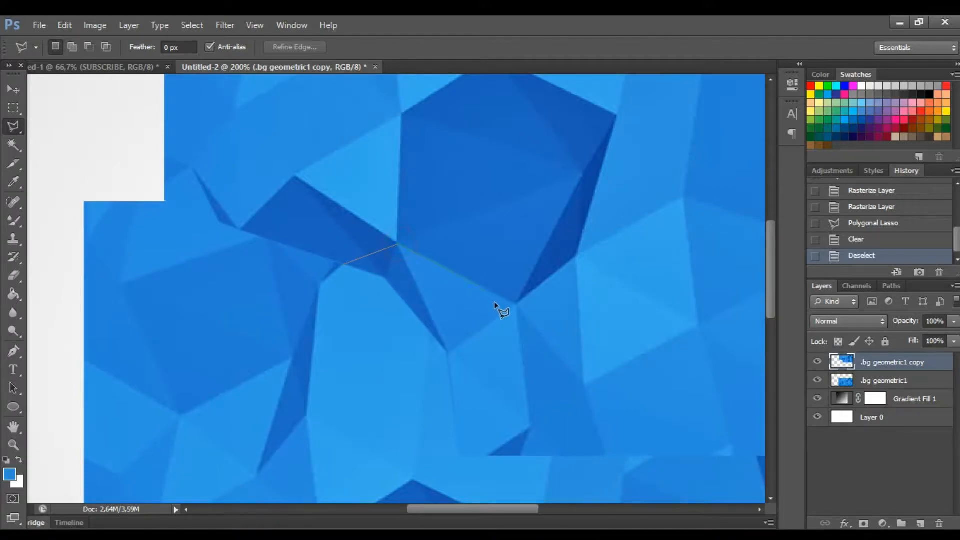
{"action": "left_click", "coordinate": [515, 303]}
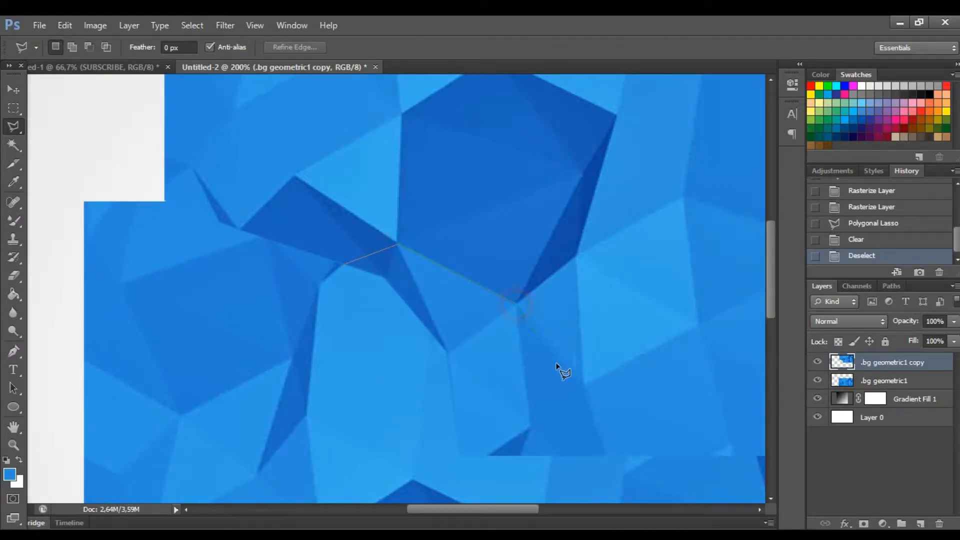
{"action": "left_click", "coordinate": [584, 388]}
{"action": "left_click", "coordinate": [481, 482]}
{"action": "left_click", "coordinate": [278, 397]}
{"action": "left_click", "coordinate": [186, 306]}
{"action": "key", "text": "Return"}
{"action": "key", "text": "Delete"}
{"action": "key", "text": "ctrl+d"}
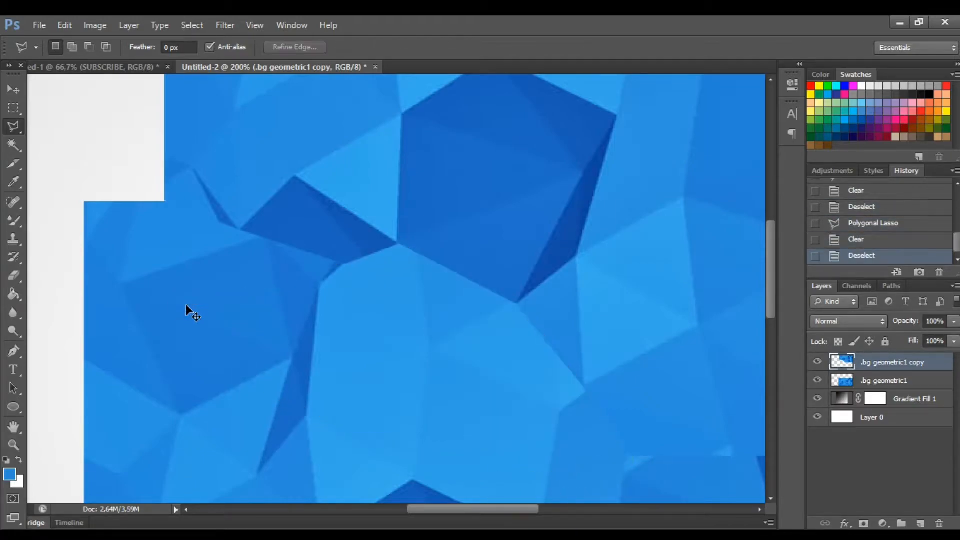
Try to clear a large polygon of facets between the dark hexagon and the dark vertical strip from the copy layer.
{"action": "mouse_move", "coordinate": [429, 262]}
{"action": "left_mouse_down"}
{"action": "mouse_move", "coordinate": [424, 289]}
{"action": "mouse_move", "coordinate": [440, 295]}
{"action": "mouse_move", "coordinate": [367, 242]}
{"action": "mouse_move", "coordinate": [281, 223]}
{"action": "left_mouse_up"}
{"action": "mouse_move", "coordinate": [531, 324]}
{"action": "left_mouse_down"}
{"action": "mouse_move", "coordinate": [341, 265]}
{"action": "mouse_move", "coordinate": [333, 274]}
{"action": "left_mouse_up"}
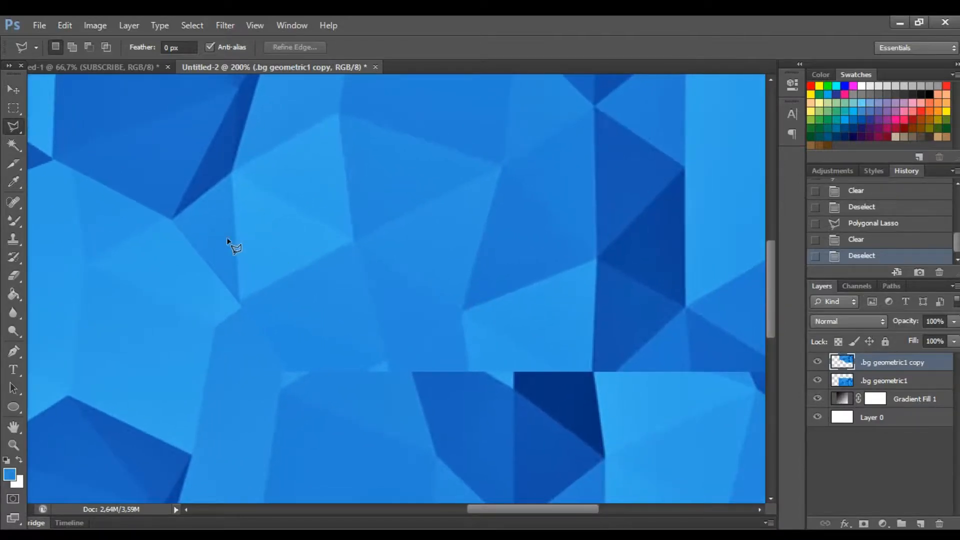
{"action": "left_click", "coordinate": [172, 219]}
{"action": "left_click", "coordinate": [233, 173]}
{"action": "left_click", "coordinate": [338, 114]}
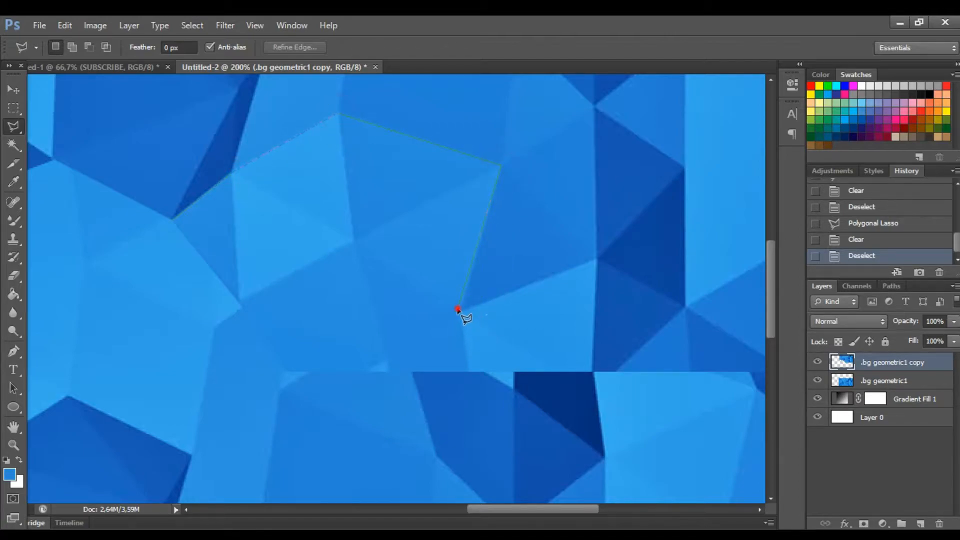
{"action": "left_click", "coordinate": [473, 389]}
{"action": "left_click", "coordinate": [316, 435]}
{"action": "left_click", "coordinate": [132, 332]}
{"action": "key", "text": "Delete"}
{"action": "key", "text": "Delete"}
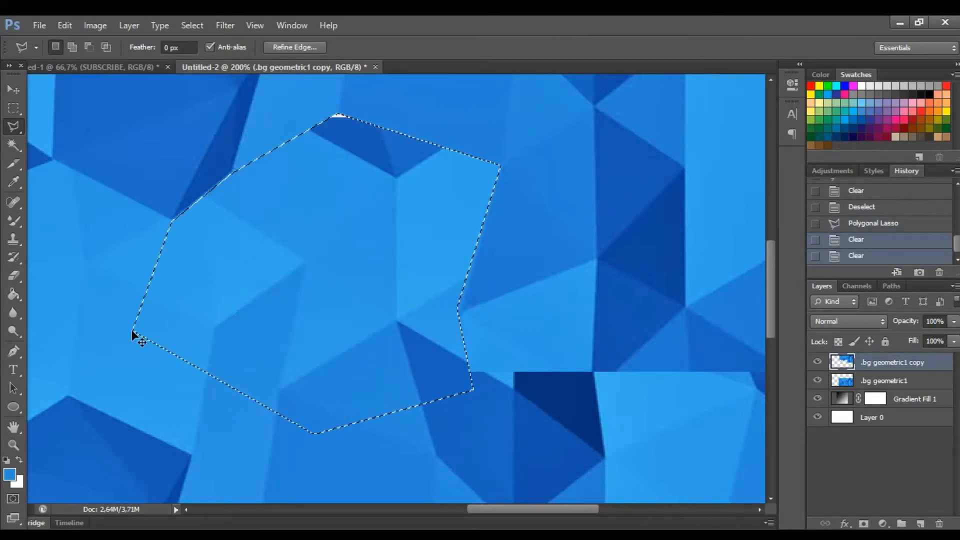
{"action": "key", "text": "ctrl+d"}
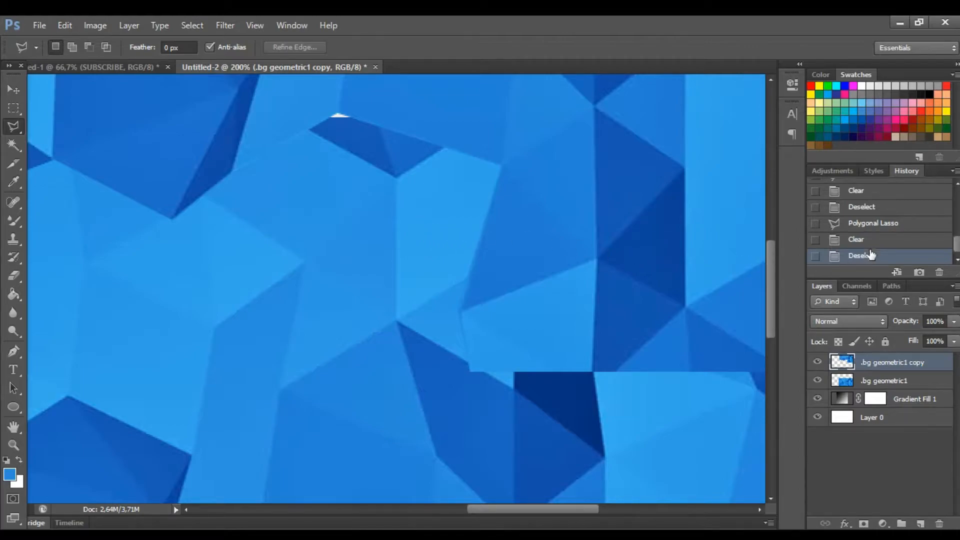
Undo the last clear through the history and remove the remaining lasso selection.
{"action": "left_click", "coordinate": [875, 238]}
{"action": "left_click", "coordinate": [875, 223]}
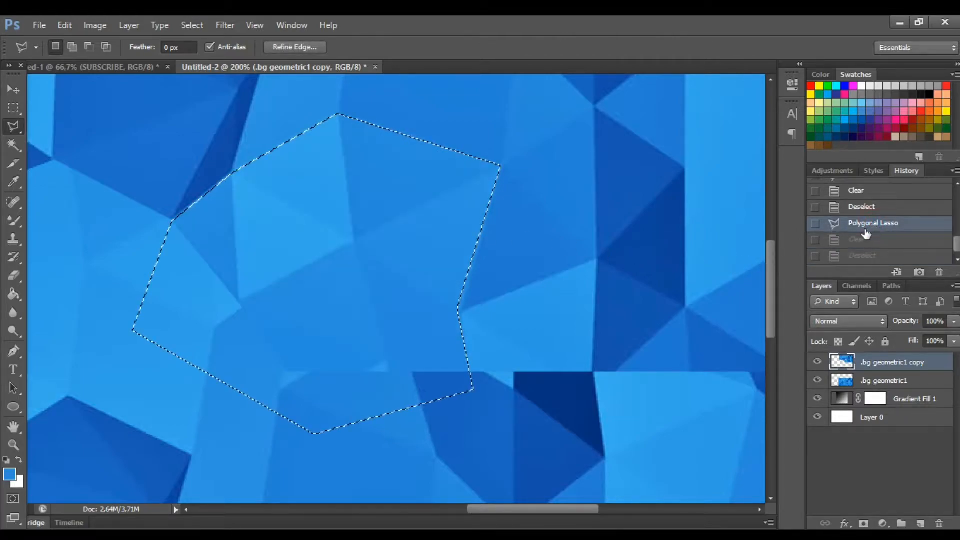
{"action": "key", "text": "ctrl+d"}
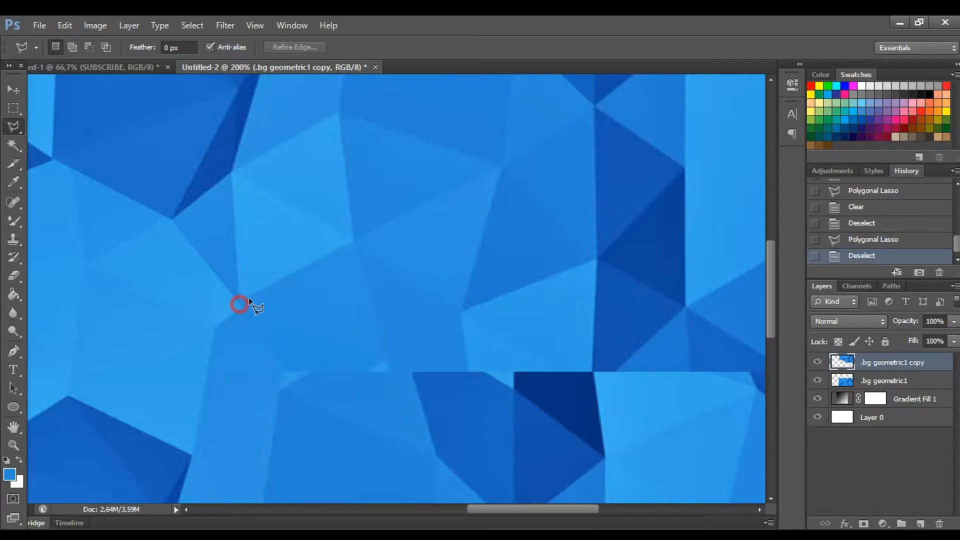
{"action": "left_click", "coordinate": [223, 311]}
{"action": "left_click", "coordinate": [206, 365]}
{"action": "double_click", "coordinate": [249, 361]}
{"action": "key", "text": "ctrl+d"}
Clear the copy layer's facets below the long diagonal edge running toward the dark vertical strip, using a Polygonal Lasso selection, and deselect.
{"action": "left_click", "coordinate": [234, 310]}
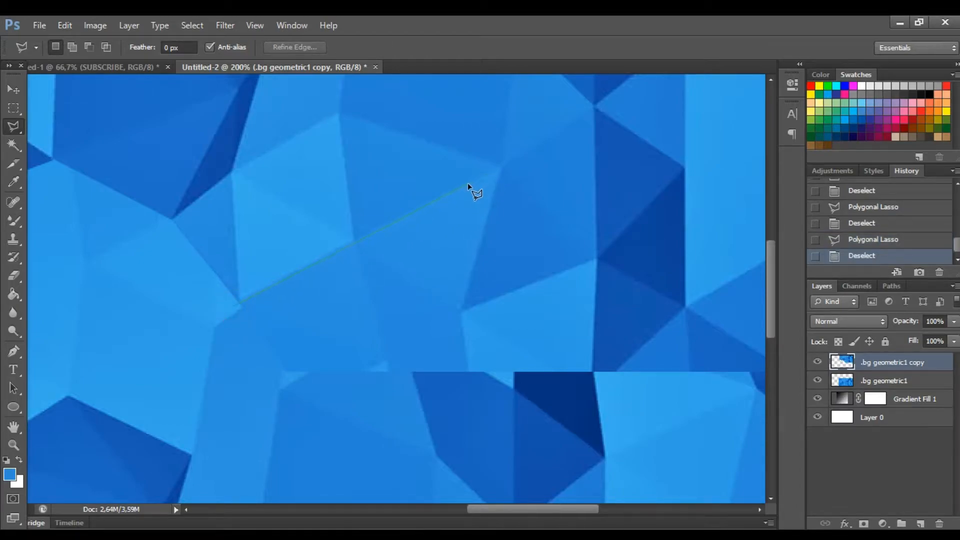
{"action": "left_click", "coordinate": [443, 374]}
{"action": "left_click", "coordinate": [312, 426]}
{"action": "double_click", "coordinate": [210, 350]}
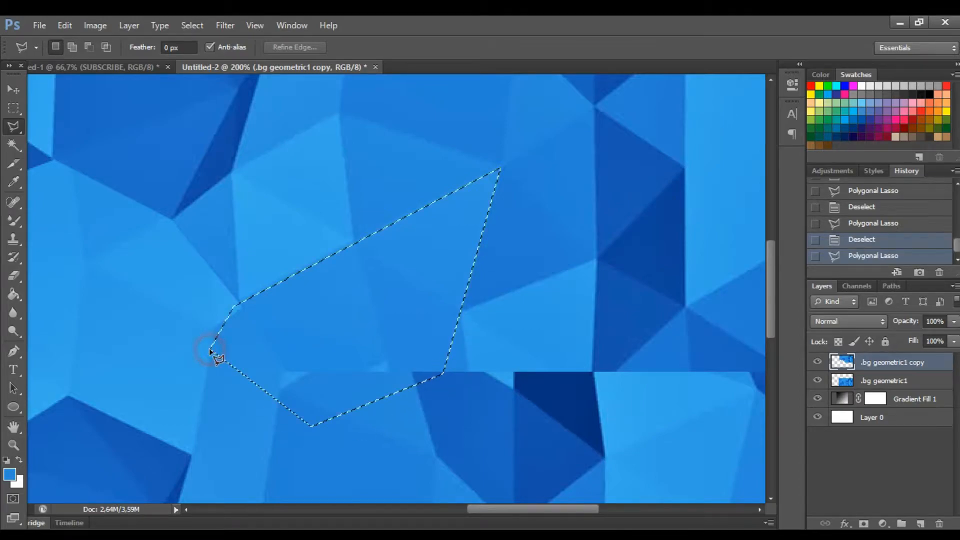
{"action": "key", "text": "Delete"}
{"action": "key", "text": "ctrl+d"}
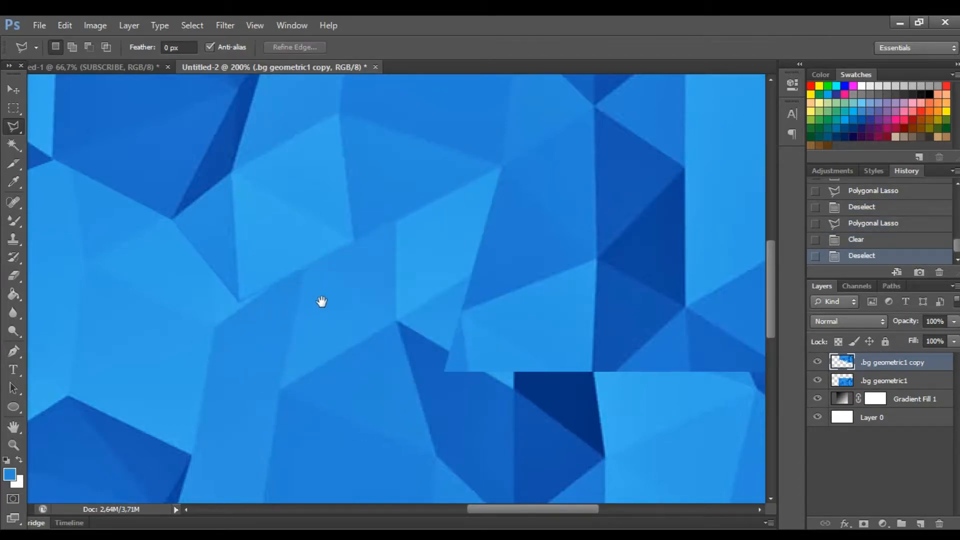
Lasso and clear the copy layer's leftover area directly below the dark hexagon's lowest corner, and deselect.
{"action": "left_click_drag", "start_coordinate": [322, 301], "coordinate": [345, 326]}
{"action": "left_click", "coordinate": [194, 245]}
{"action": "left_click", "coordinate": [340, 301]}
{"action": "left_click", "coordinate": [314, 366]}
{"action": "left_click", "coordinate": [159, 334]}
{"action": "left_click", "coordinate": [129, 268]}
{"action": "double_click", "coordinate": [128, 267]}
{"action": "key", "text": "Delete"}
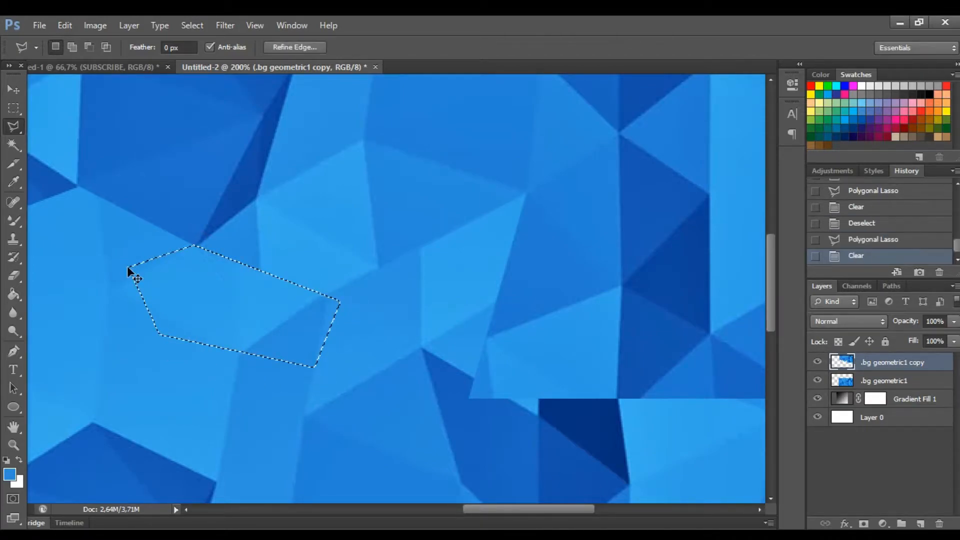
{"action": "key", "text": "ctrl+d"}
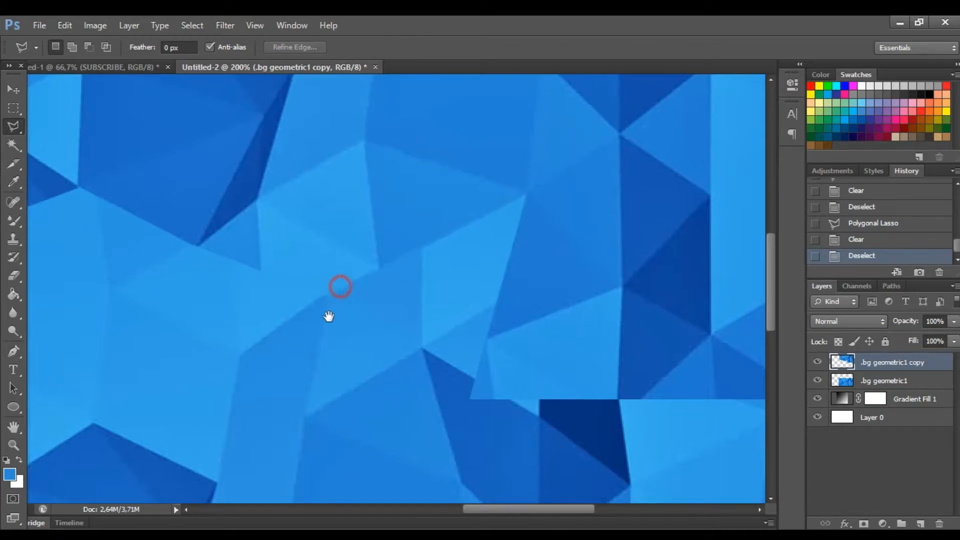
Lasso and clear the small leftover triangle beside the dark hexagon's lower-right edge on the copy layer, and deselect.
{"action": "left_click_drag", "start_coordinate": [339, 283], "coordinate": [293, 319]}
{"action": "left_click", "coordinate": [175, 293]}
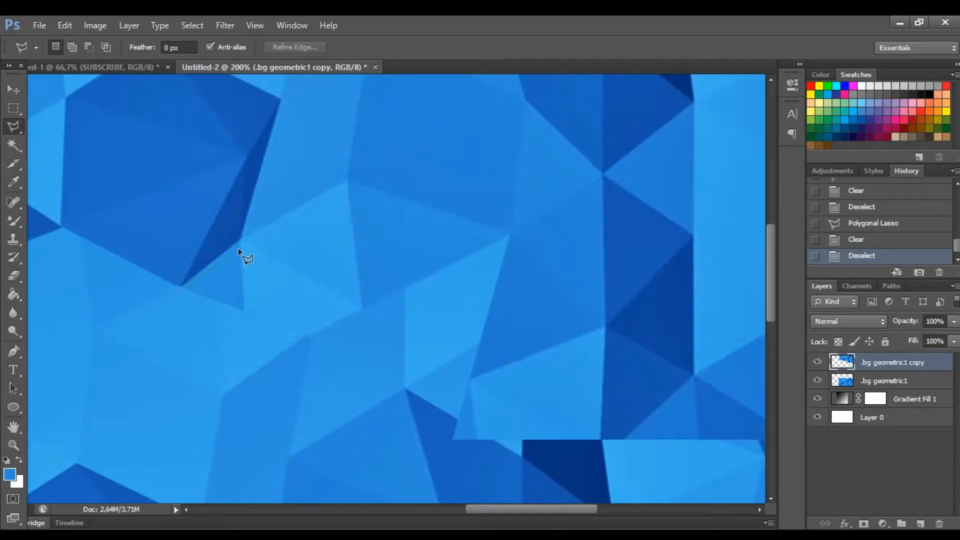
{"action": "left_click", "coordinate": [255, 334]}
{"action": "left_click", "coordinate": [143, 325]}
{"action": "double_click", "coordinate": [143, 325]}
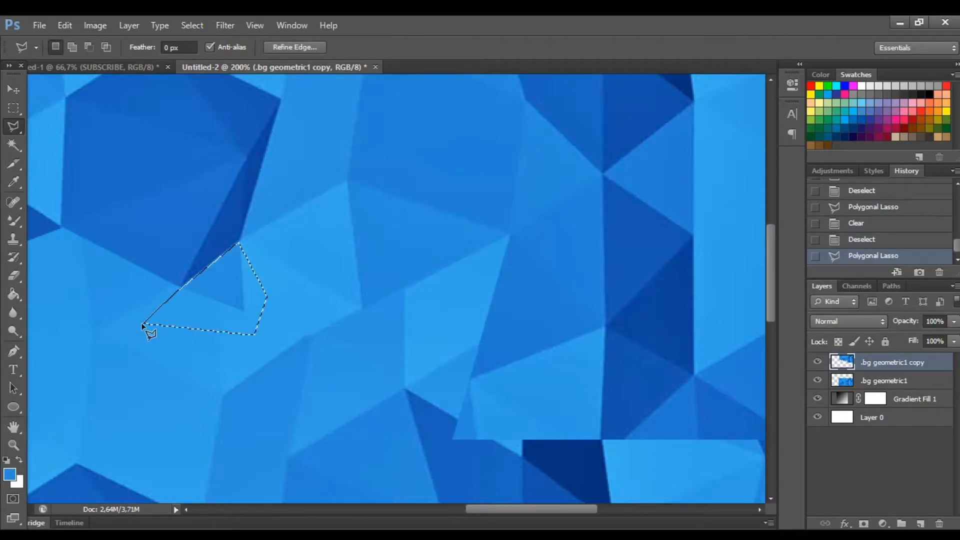
{"action": "key", "text": "Delete"}
{"action": "key", "text": "ctrl+d"}
Try to clear the light facet to the right of the dark hexagon up to its top corner, and undo the clear.
{"action": "left_click", "coordinate": [231, 250]}
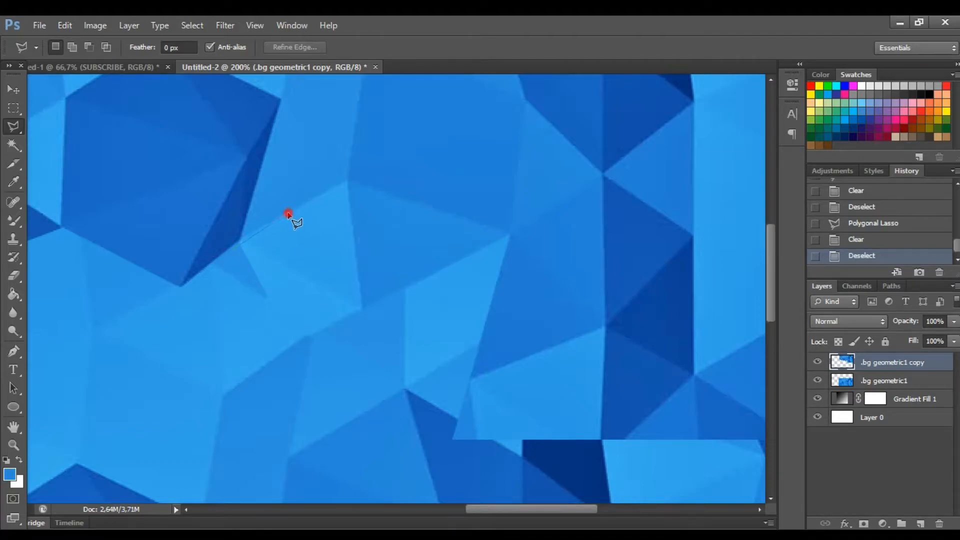
{"action": "left_click", "coordinate": [345, 183]}
{"action": "left_click", "coordinate": [355, 245]}
{"action": "left_click", "coordinate": [297, 306]}
{"action": "double_click", "coordinate": [233, 329]}
{"action": "key", "text": "Delete"}
{"action": "key", "text": "ctrl+d"}
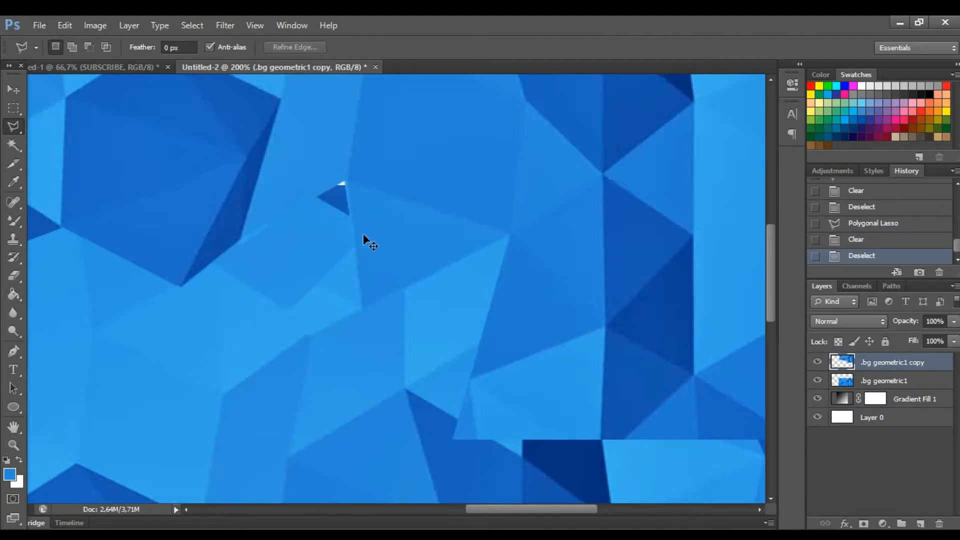
{"action": "left_click", "coordinate": [871, 226]}
{"action": "key", "text": "ctrl+d"}
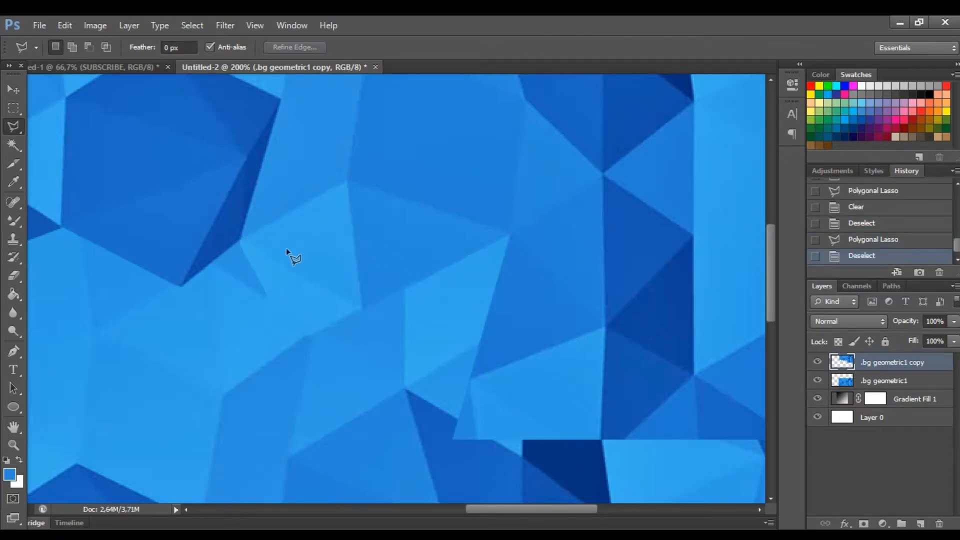
Try to clear a smaller part of the light facet right of the dark hexagon, leaving out its top corner.
{"action": "left_click", "coordinate": [239, 242]}
{"action": "left_click", "coordinate": [294, 210]}
{"action": "left_click", "coordinate": [353, 239]}
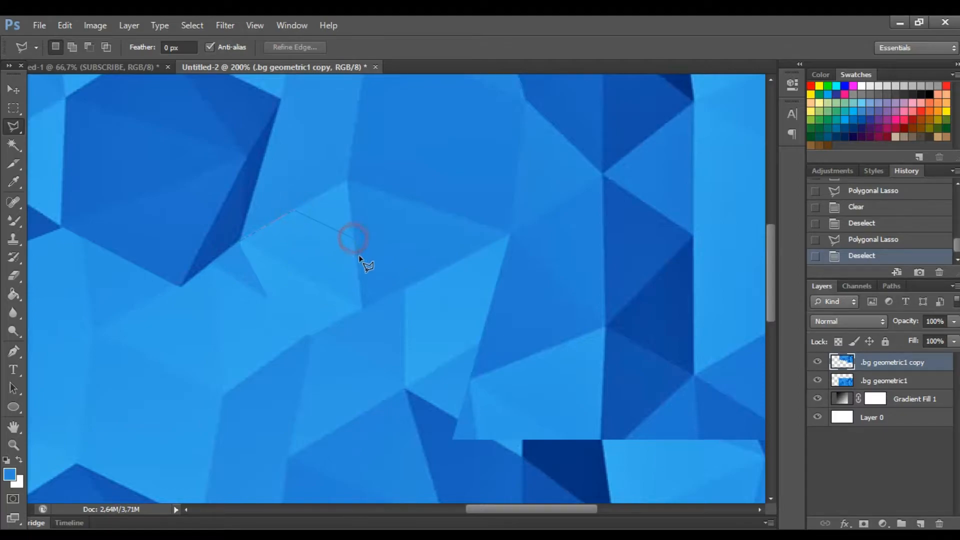
{"action": "left_click", "coordinate": [357, 267]}
{"action": "left_click", "coordinate": [289, 320]}
{"action": "double_click", "coordinate": [221, 259]}
{"action": "key", "text": "Delete"}
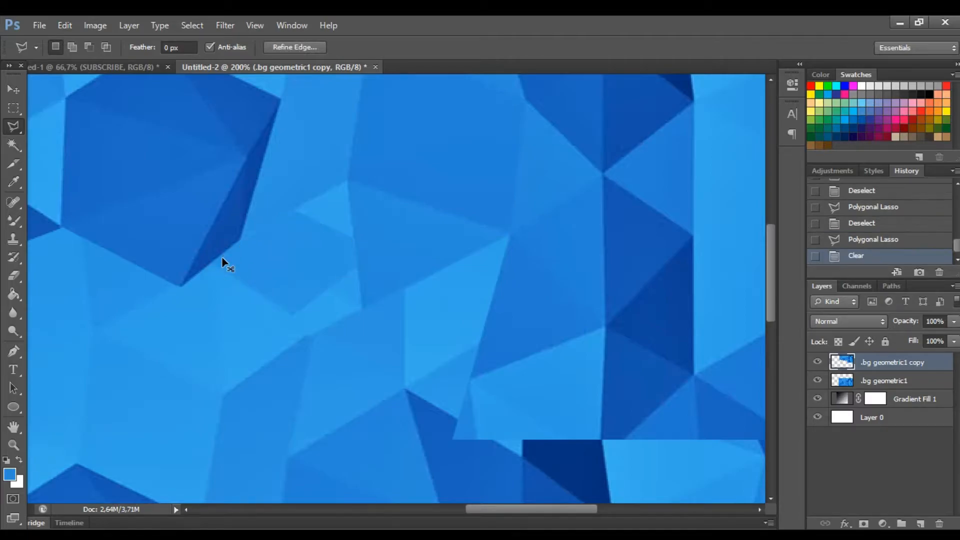
{"action": "key", "text": "ctrl+d"}
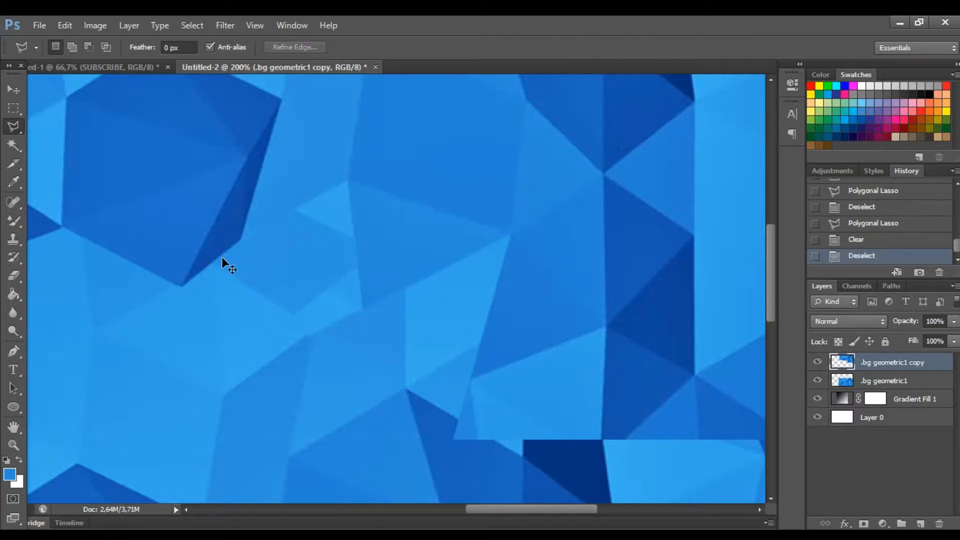
Inspect the blended seam beside the hexagon, undo the smaller light-facet clear and remove its selection.
{"action": "key", "text": "ctrl+minus"}
{"action": "key", "text": "ctrl+minus"}
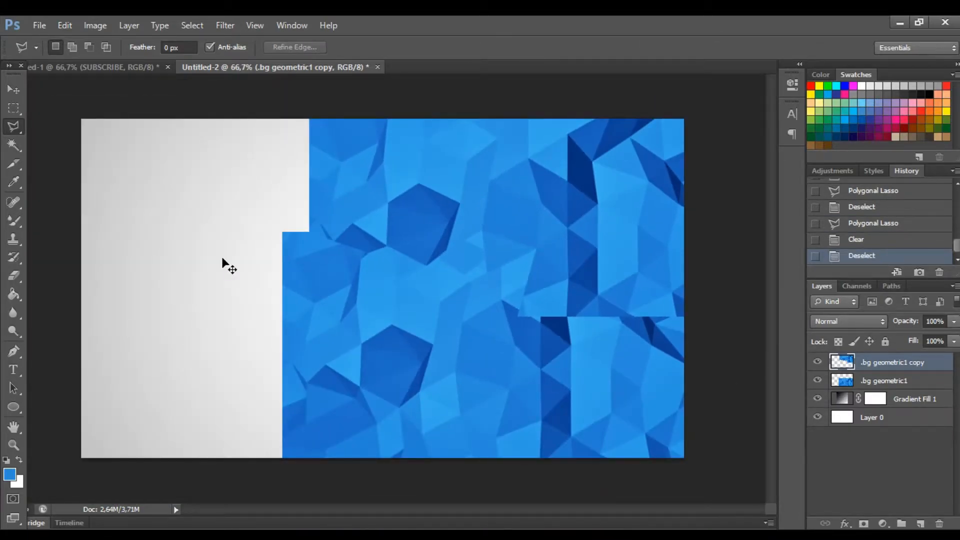
{"action": "key", "text": "ctrl+plus"}
{"action": "key", "text": "ctrl+plus"}
{"action": "key", "text": "ctrl+plus"}
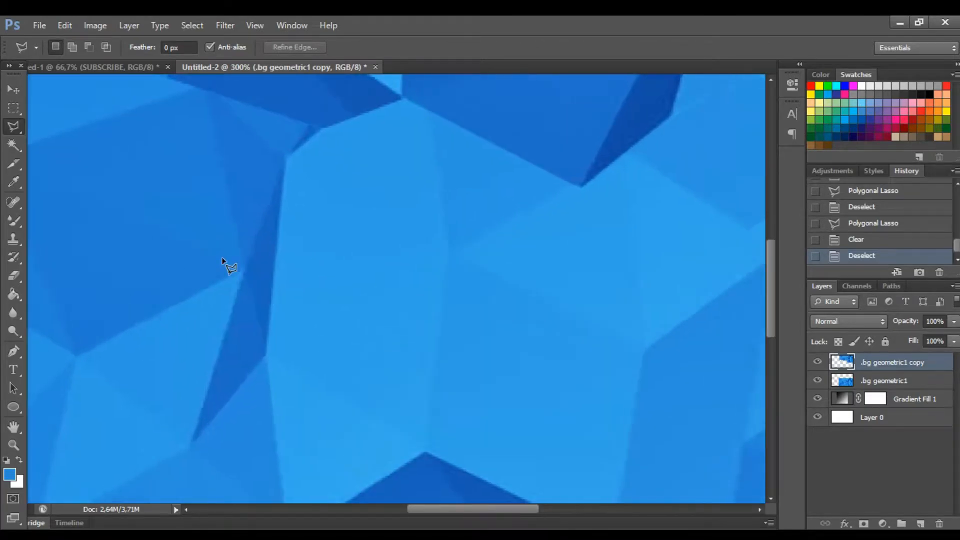
{"action": "left_click_drag", "start_coordinate": [407, 210], "coordinate": [197, 360]}
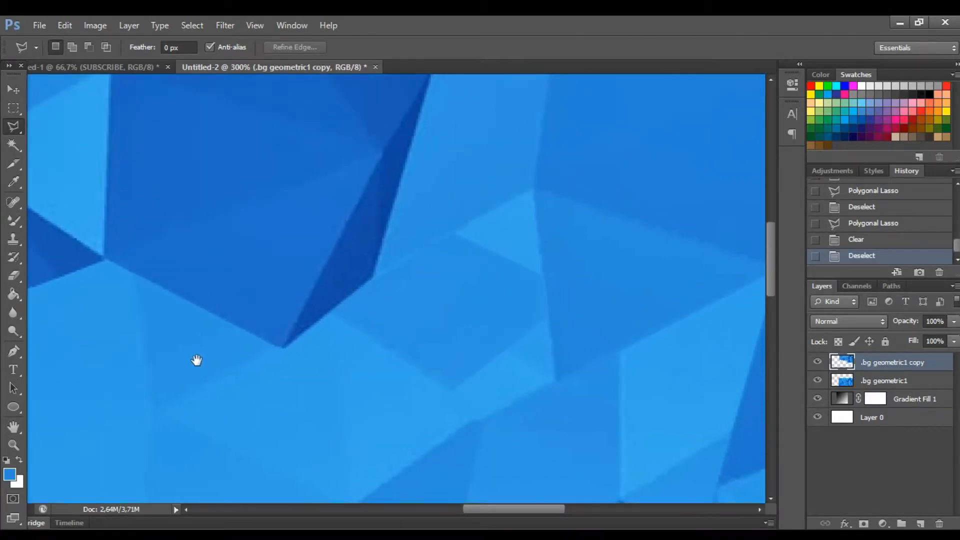
{"action": "left_click", "coordinate": [875, 238]}
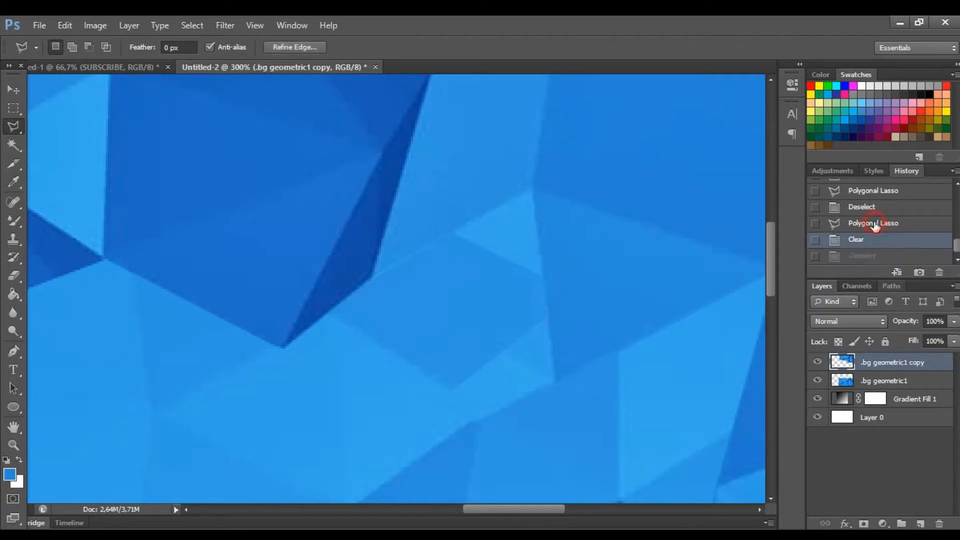
{"action": "left_click", "coordinate": [875, 224]}
{"action": "key", "text": "ctrl+d"}
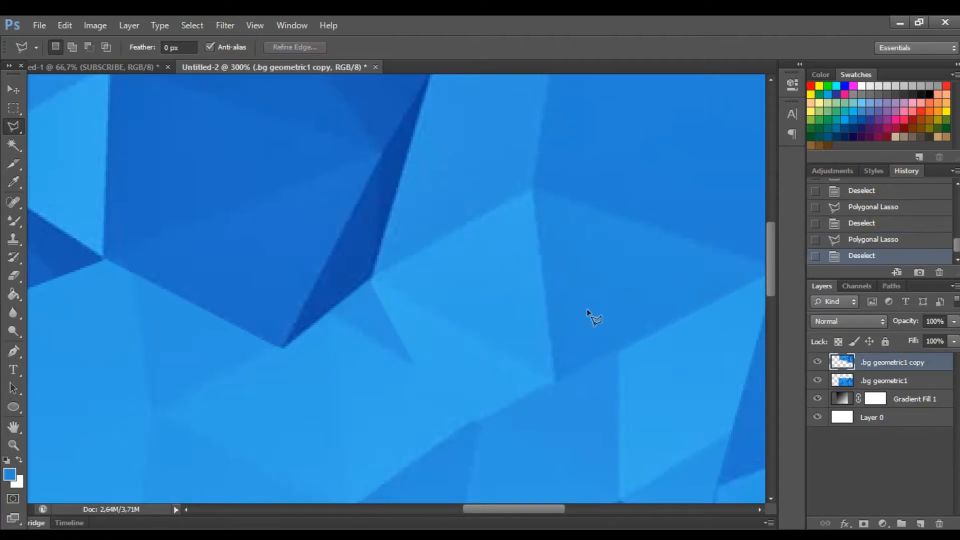
Lasso and clear the light facet touching the dark hexagon's right corner on the copy layer, and deselect.
{"action": "left_click", "coordinate": [415, 361]}
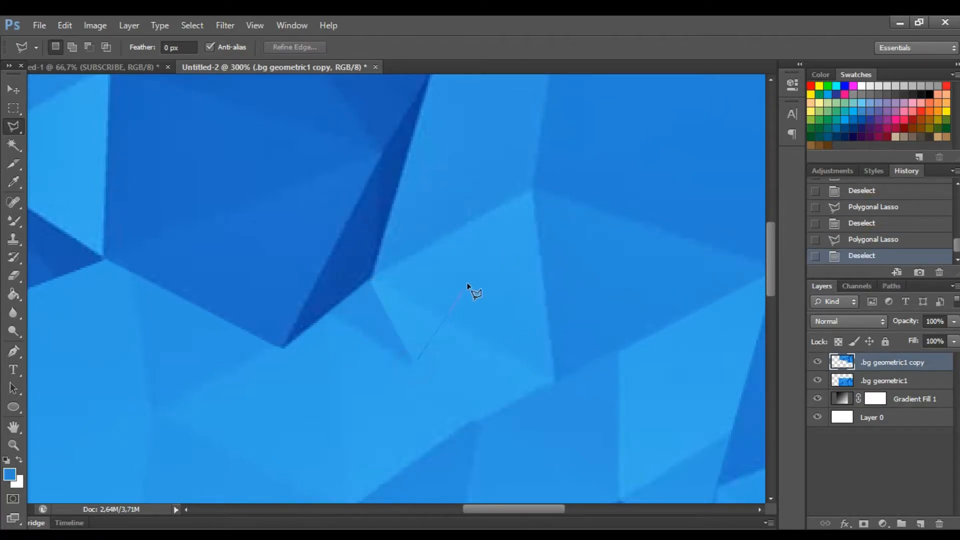
{"action": "left_click", "coordinate": [458, 231]}
{"action": "left_click", "coordinate": [372, 282]}
{"action": "left_click", "coordinate": [393, 395]}
{"action": "double_click", "coordinate": [448, 389]}
{"action": "key", "text": "Delete"}
{"action": "key", "text": "ctrl+d"}
Try to clear the remaining light area below and right of the dark hexagon, and undo the clear and its selection.
{"action": "left_click", "coordinate": [370, 289]}
{"action": "left_click", "coordinate": [458, 227]}
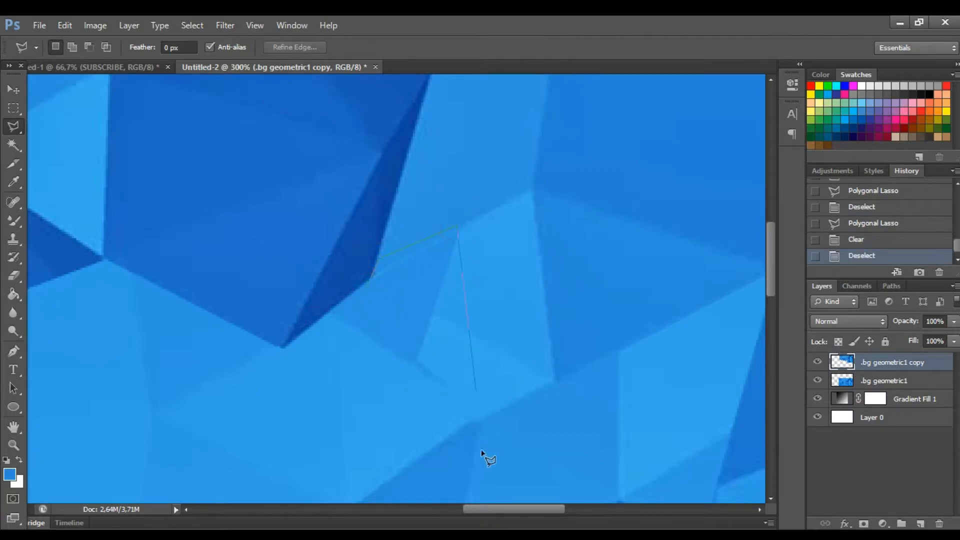
{"action": "left_click", "coordinate": [465, 447]}
{"action": "left_click", "coordinate": [381, 375]}
{"action": "double_click", "coordinate": [320, 304]}
{"action": "key", "text": "Delete"}
{"action": "key", "text": "ctrl+d"}
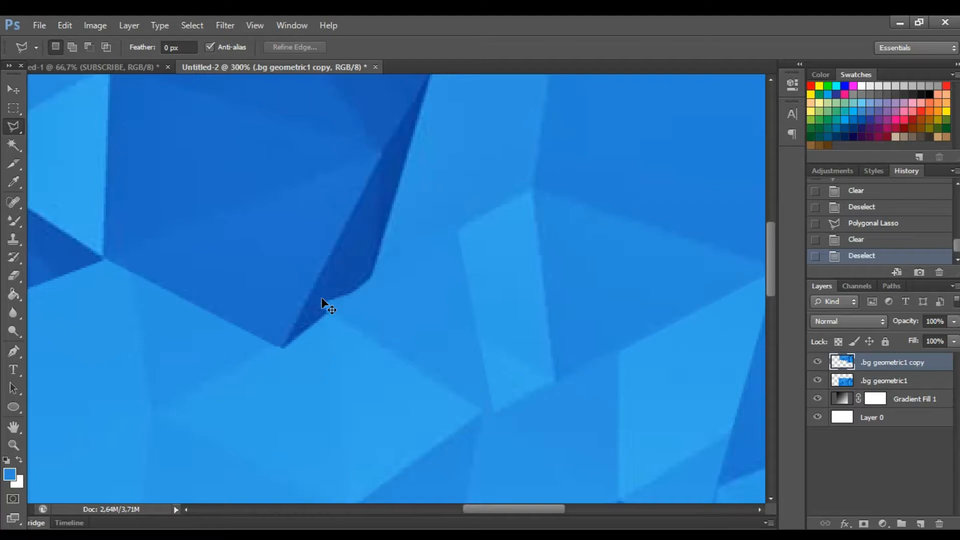
{"action": "left_click", "coordinate": [865, 240]}
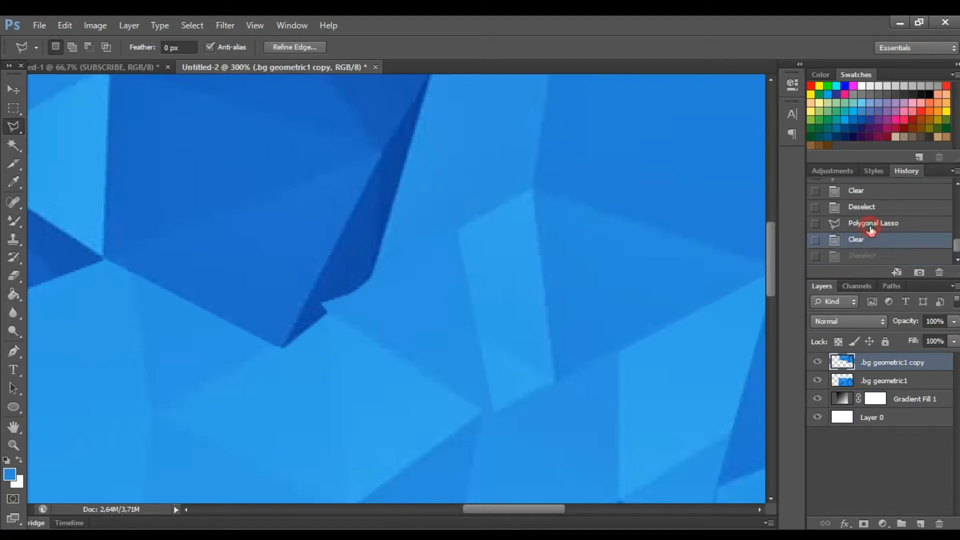
{"action": "left_click", "coordinate": [865, 223]}
{"action": "key", "text": "ctrl+d"}
Clear the remaining light area right of the dark hexagon, following its lower-right edge closely, and deselect.
{"action": "left_click", "coordinate": [330, 315]}
{"action": "left_click", "coordinate": [380, 273]}
{"action": "left_click", "coordinate": [460, 230]}
{"action": "left_click", "coordinate": [482, 435]}
{"action": "left_click", "coordinate": [419, 433]}
{"action": "double_click", "coordinate": [329, 331]}
{"action": "key", "text": "Delete"}
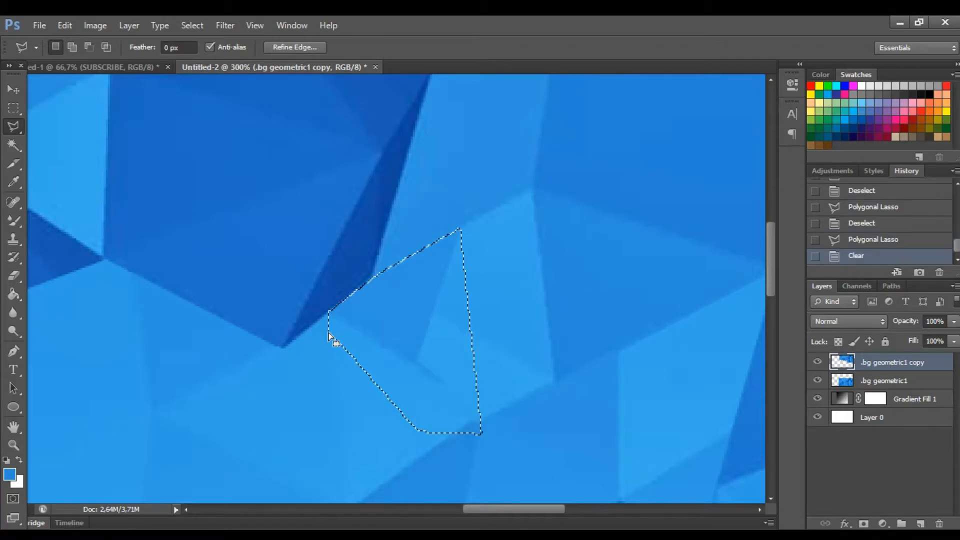
{"action": "key", "text": "ctrl+d"}
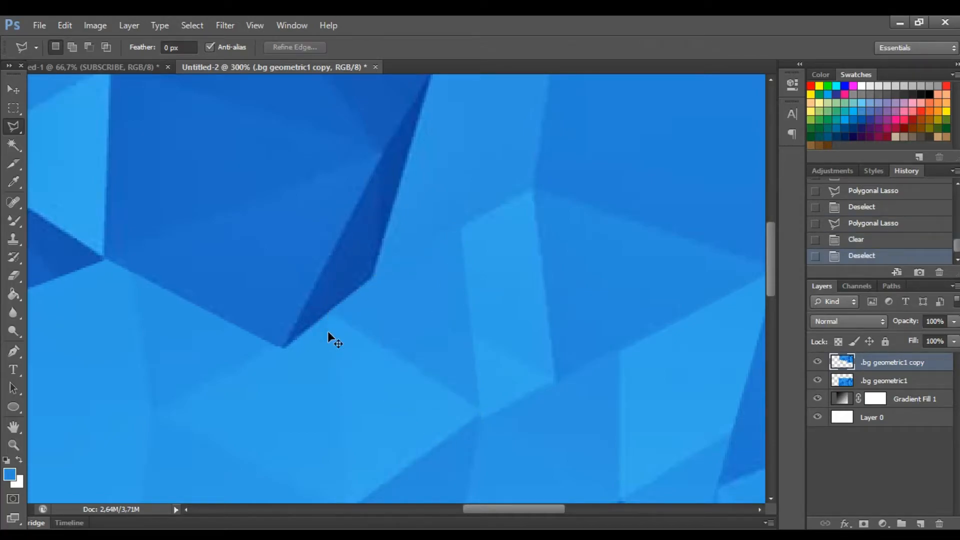
Lasso and clear the copy layer's overlapping facets between the hexagon area and the dark vertical column, and deselect.
{"action": "key", "text": "ctrl+minus"}
{"action": "key", "text": "ctrl+minus"}
{"action": "key", "text": "ctrl+minus"}
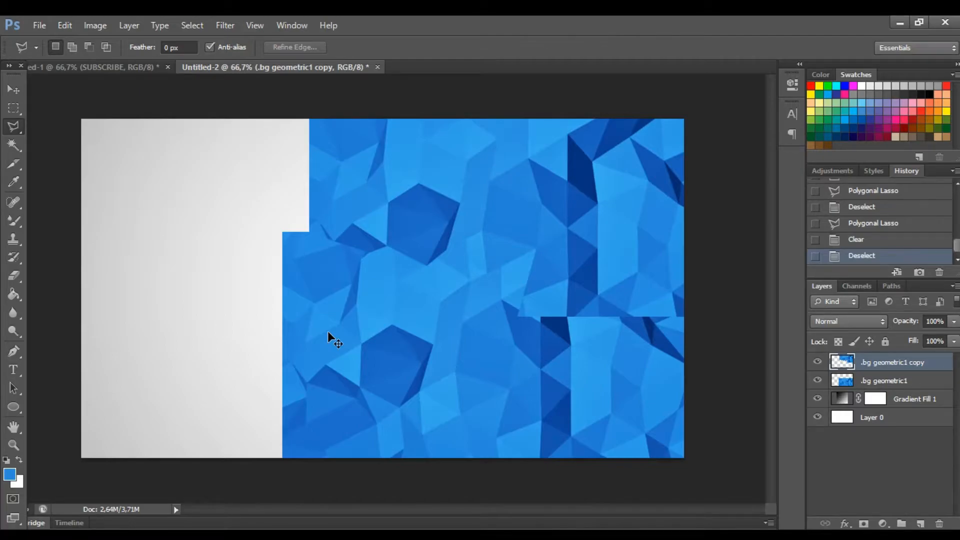
{"action": "key", "text": "ctrl+plus"}
{"action": "key", "text": "ctrl+plus"}
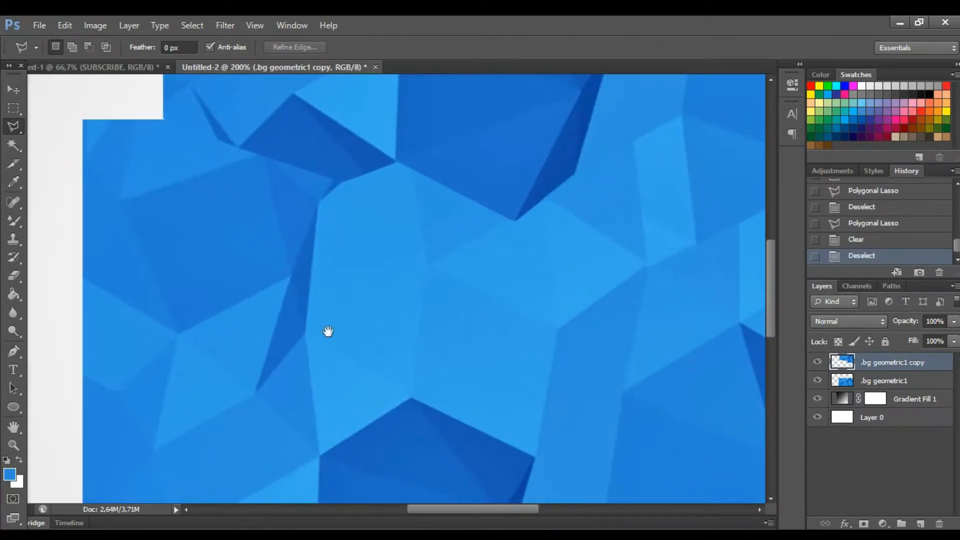
{"action": "left_click_drag", "start_coordinate": [476, 325], "coordinate": [131, 315]}
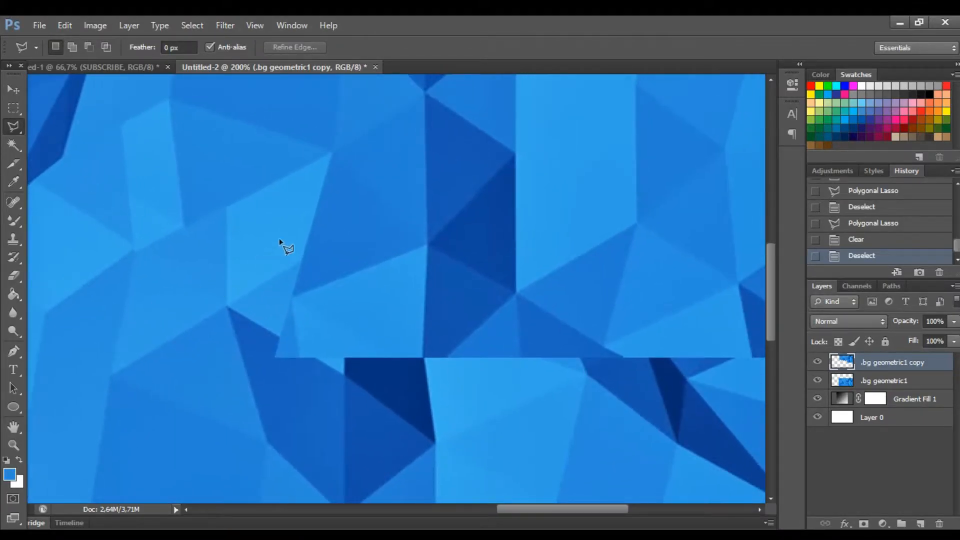
{"action": "left_click", "coordinate": [335, 155]}
{"action": "left_click", "coordinate": [427, 242]}
{"action": "left_click", "coordinate": [424, 380]}
{"action": "left_click", "coordinate": [311, 413]}
{"action": "left_click", "coordinate": [111, 350]}
{"action": "left_click", "coordinate": [203, 230]}
{"action": "double_click", "coordinate": [202, 230]}
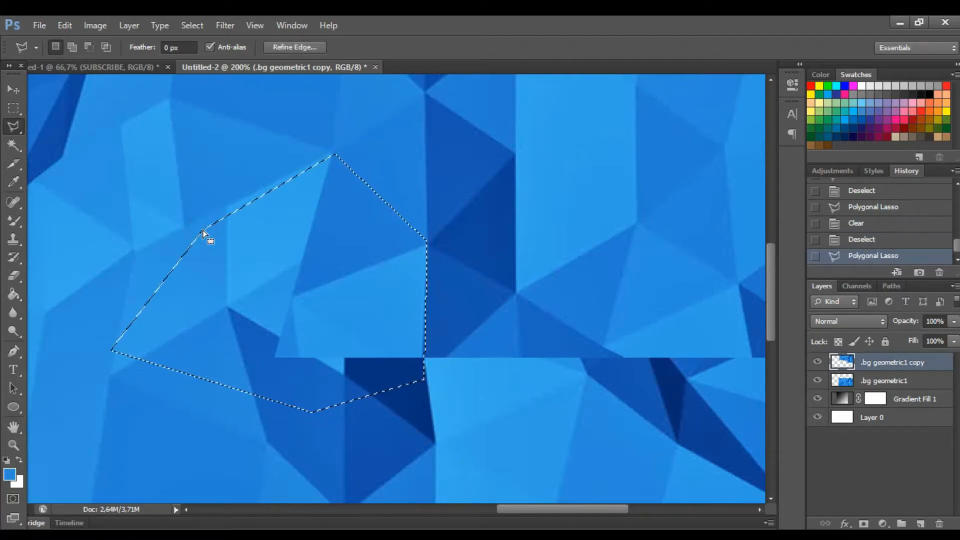
{"action": "key", "text": "Delete"}
{"action": "key", "text": "ctrl+d"}
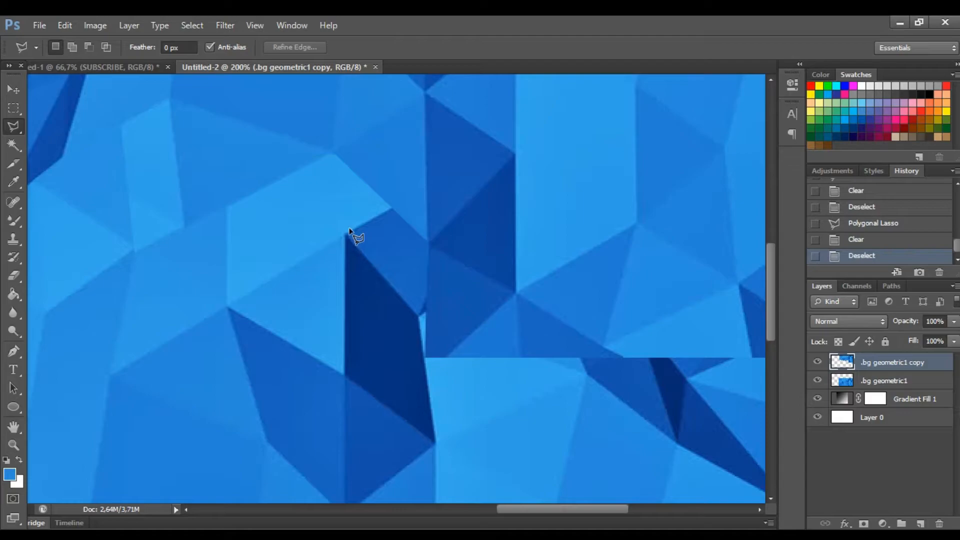
Clear the copy layer's lower part of the dark vertical column up to the light facet beside it, and deselect.
{"action": "key", "text": "ctrl+plus"}
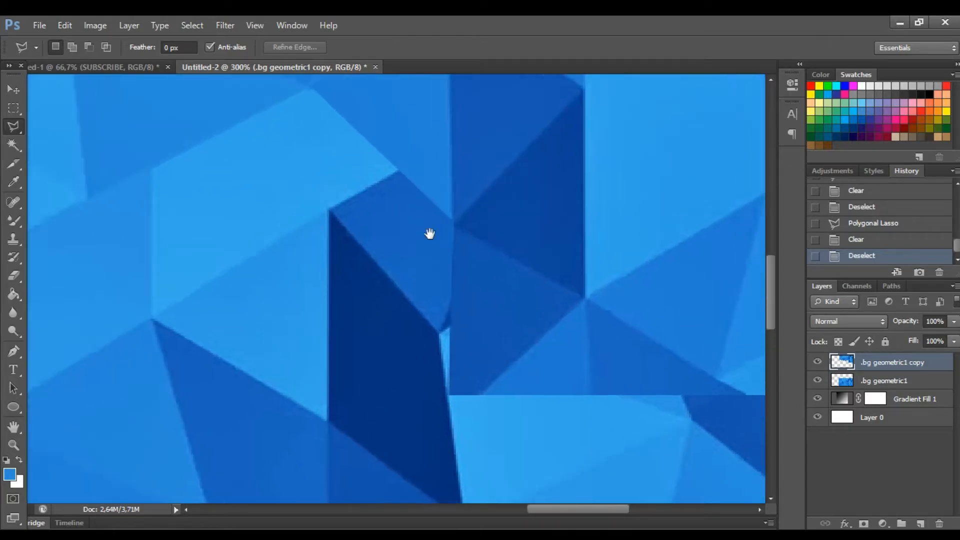
{"action": "left_click_drag", "start_coordinate": [441, 260], "coordinate": [403, 275]}
{"action": "left_click", "coordinate": [368, 240]}
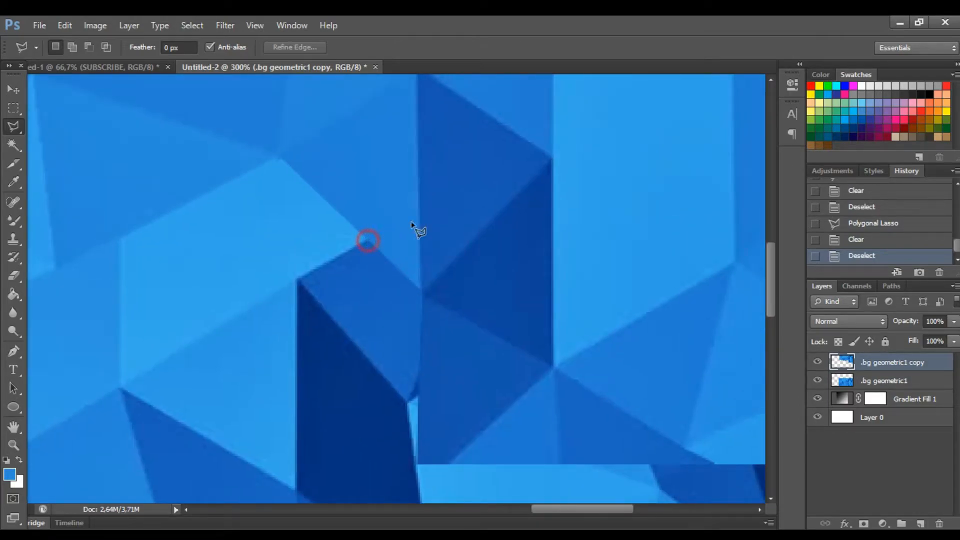
{"action": "left_click", "coordinate": [552, 172]}
{"action": "left_click", "coordinate": [545, 491]}
{"action": "left_click", "coordinate": [386, 491]}
{"action": "left_click", "coordinate": [349, 330]}
{"action": "left_click", "coordinate": [295, 290]}
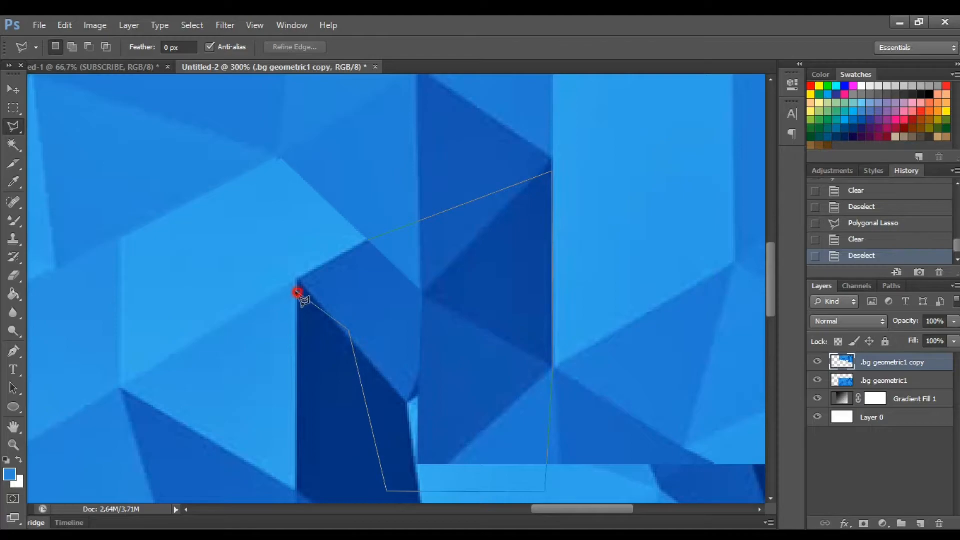
{"action": "left_click", "coordinate": [281, 264]}
{"action": "left_click", "coordinate": [306, 263]}
{"action": "key", "text": "Delete"}
{"action": "key", "text": "ctrl+d"}
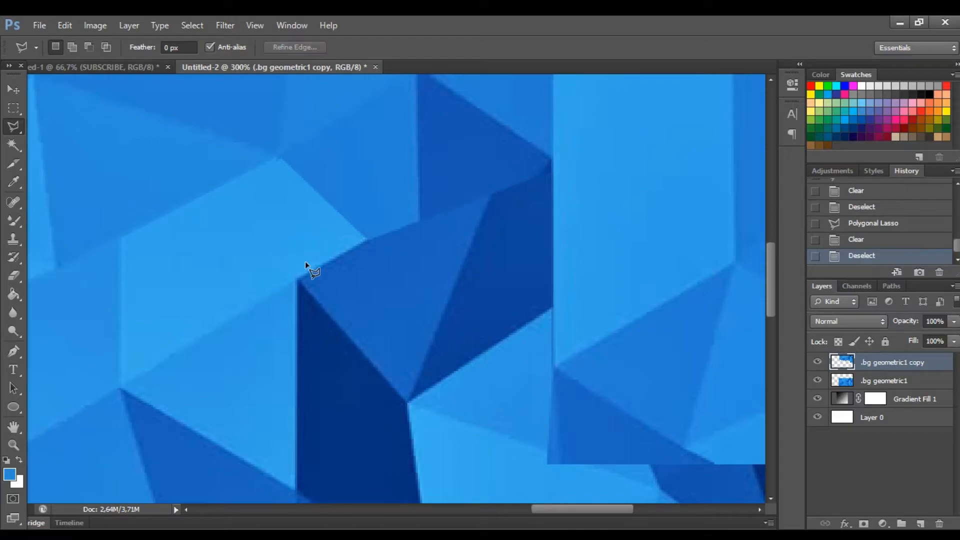
Clear the thin strip along the dark column's new upper seam up to its right corner, and deselect.
{"action": "left_click", "coordinate": [368, 240]}
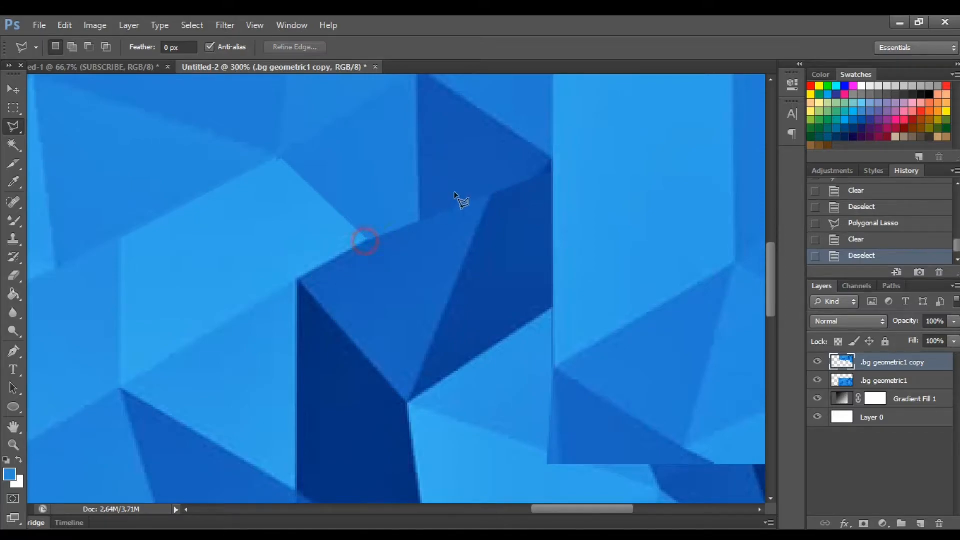
{"action": "left_click", "coordinate": [552, 157]}
{"action": "left_click", "coordinate": [551, 183]}
{"action": "left_click", "coordinate": [493, 306]}
{"action": "left_click", "coordinate": [353, 309]}
{"action": "double_click", "coordinate": [303, 270]}
{"action": "key", "text": "Delete"}
{"action": "key", "text": "ctrl+d"}
Lasso and clear the lower part of the light facet right of the dark column on the copy layer, and deselect.
{"action": "key", "text": "ctrl+minus"}
{"action": "key", "text": "ctrl+minus"}
{"action": "key", "text": "ctrl+minus"}
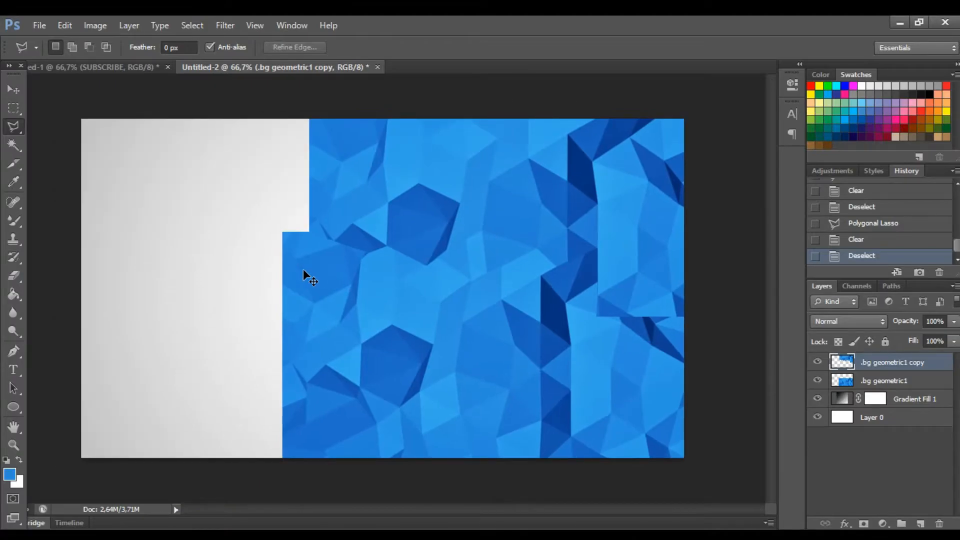
{"action": "key", "text": "ctrl+plus"}
{"action": "key", "text": "ctrl+plus"}
{"action": "mouse_move", "coordinate": [536, 230]}
{"action": "left_mouse_down"}
{"action": "mouse_move", "coordinate": [399, 223]}
{"action": "mouse_move", "coordinate": [328, 272]}
{"action": "mouse_move", "coordinate": [336, 280]}
{"action": "left_mouse_up"}
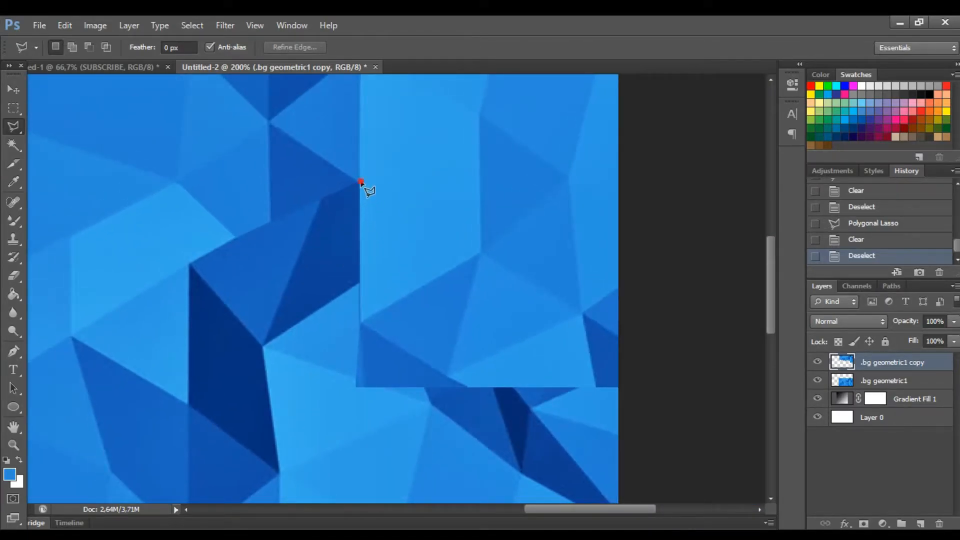
{"action": "left_click", "coordinate": [440, 399]}
{"action": "left_click", "coordinate": [329, 397]}
{"action": "double_click", "coordinate": [303, 274]}
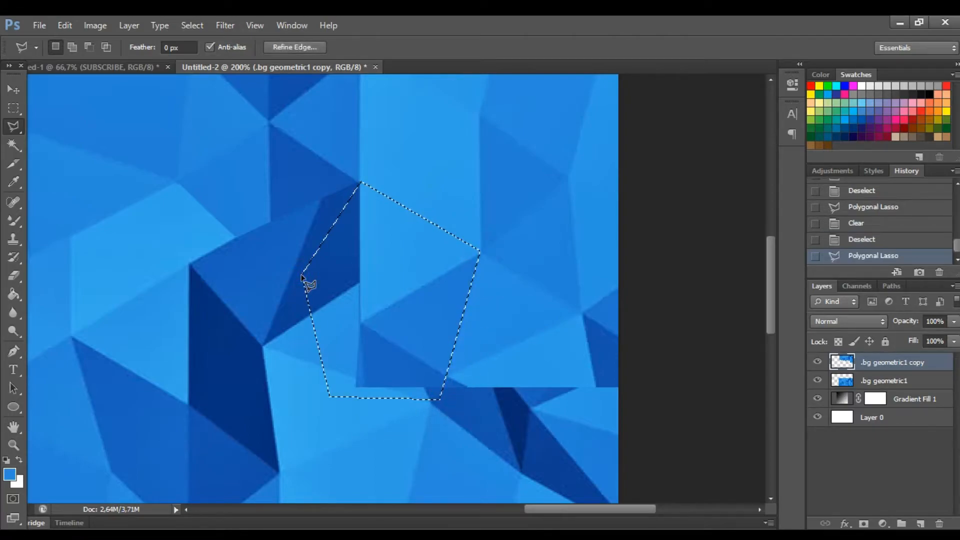
{"action": "key", "text": "Delete"}
{"action": "key", "text": "ctrl+d"}
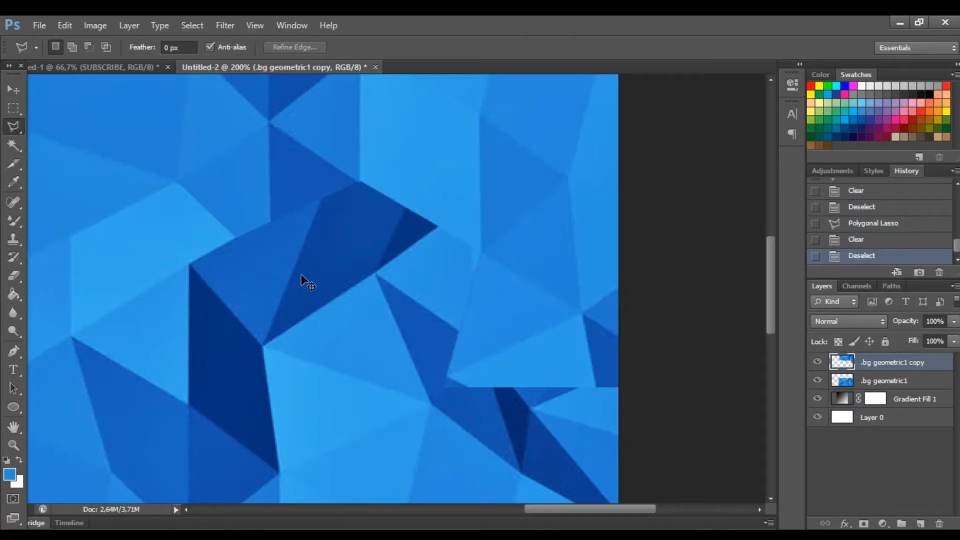
Clear the copy layer's remaining lower-right facets out to the canvas edge, removing the horizontal seam, and deselect.
{"action": "left_click_drag", "start_coordinate": [471, 257], "coordinate": [418, 278]}
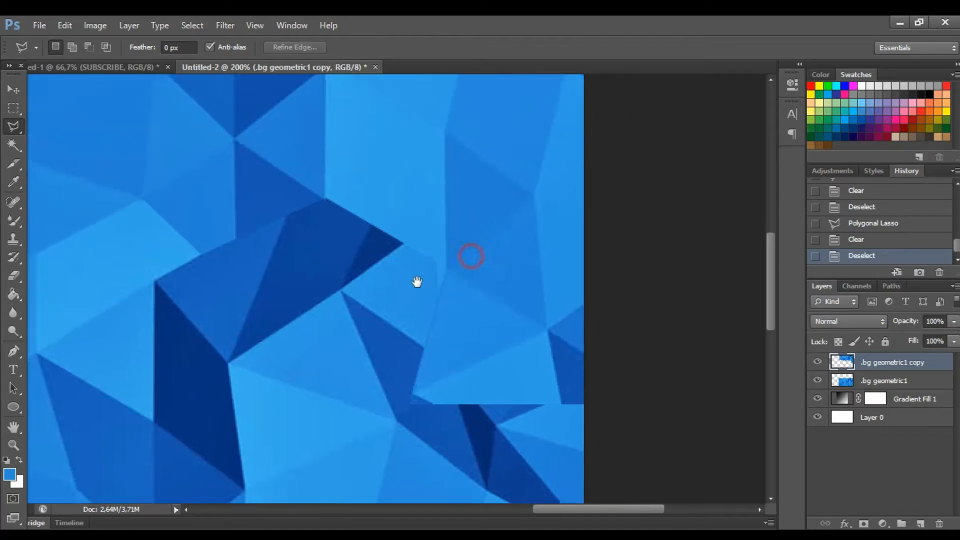
{"action": "left_click", "coordinate": [426, 281]}
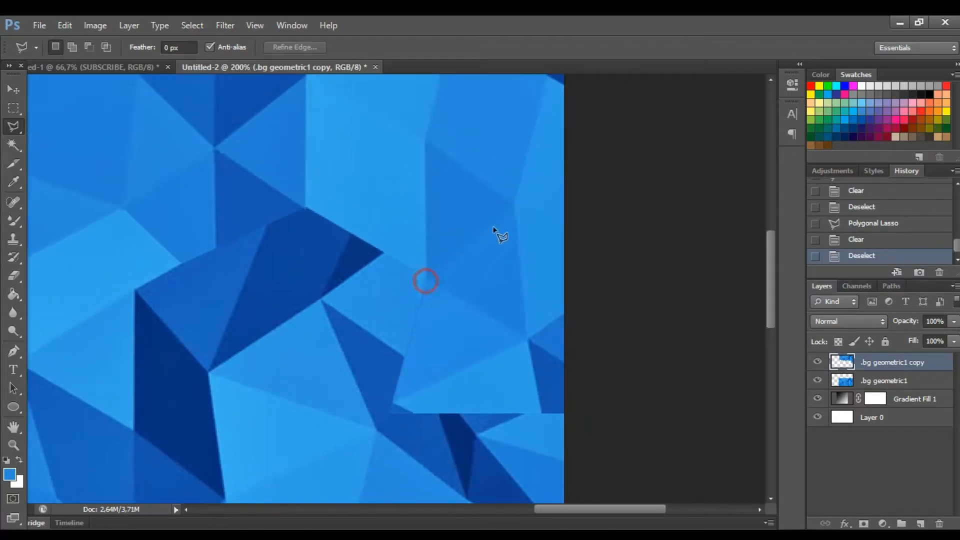
{"action": "left_click", "coordinate": [514, 203]}
{"action": "left_click", "coordinate": [578, 295]}
{"action": "left_click", "coordinate": [595, 422]}
{"action": "left_click", "coordinate": [457, 453]}
{"action": "double_click", "coordinate": [347, 353]}
{"action": "key", "text": "Delete"}
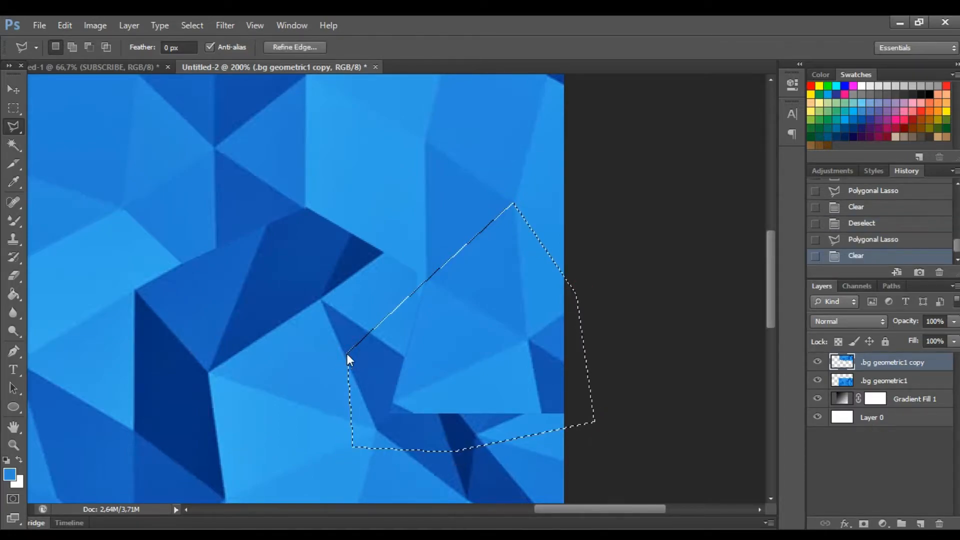
{"action": "key", "text": "ctrl+d"}
{"action": "key", "text": "ctrl+d"}
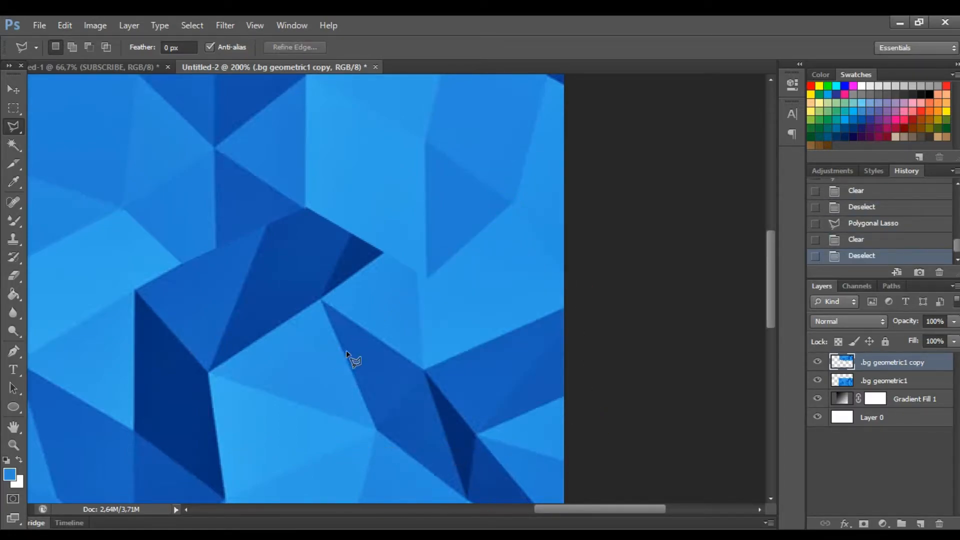
Clear the leftover facet pieces between the dark facet's pointed tip and the medium-blue facet's right corner, and deselect.
{"action": "left_click", "coordinate": [382, 252]}
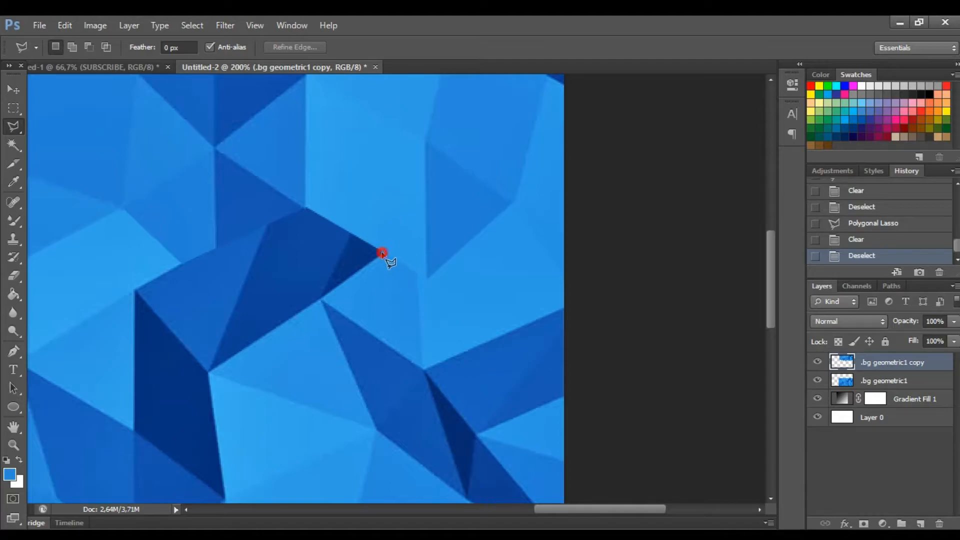
{"action": "left_click", "coordinate": [512, 201]}
{"action": "left_click", "coordinate": [502, 296]}
{"action": "left_click", "coordinate": [382, 327]}
{"action": "double_click", "coordinate": [358, 294]}
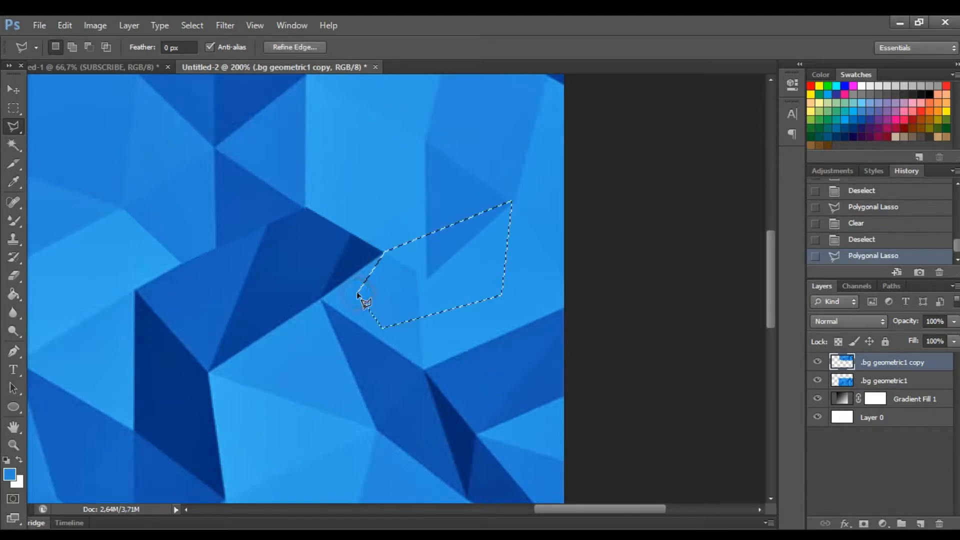
{"action": "key", "text": "Delete"}
{"action": "key", "text": "ctrl+d"}
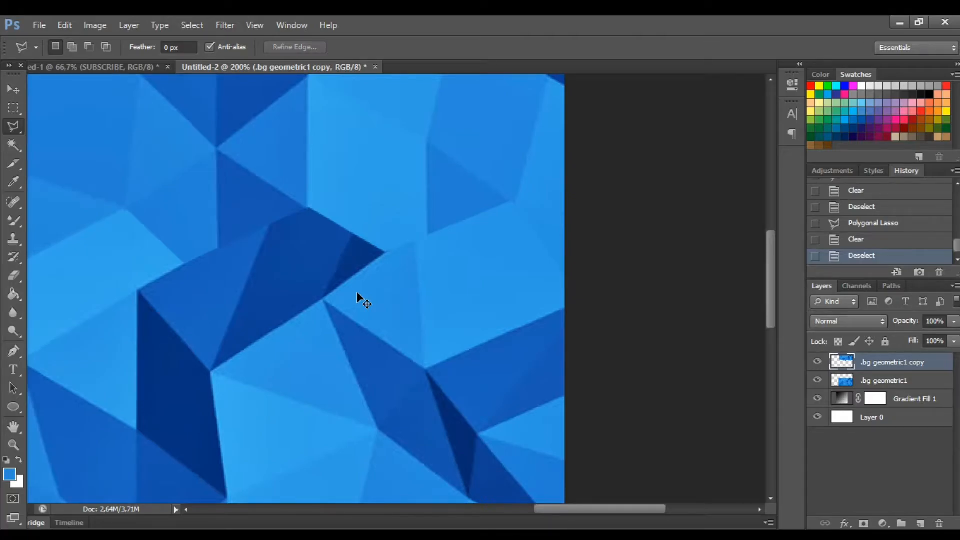
{"action": "key", "text": "ctrl+minus"}
{"action": "key", "text": "ctrl+minus"}
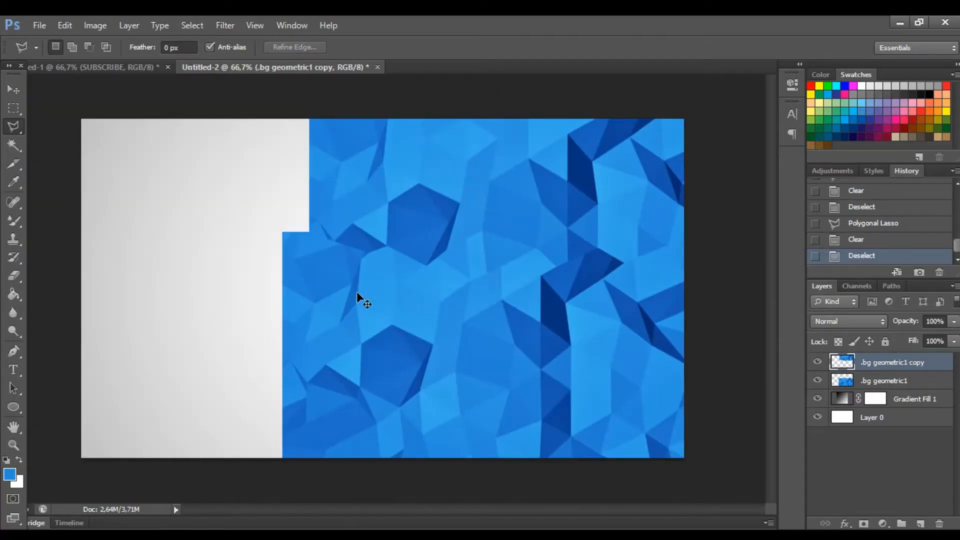
{"action": "key", "text": "ctrl+minus"}
{"action": "key", "text": "ctrl+plus"}
{"action": "left_click", "coordinate": [851, 381], "text": "shift"}
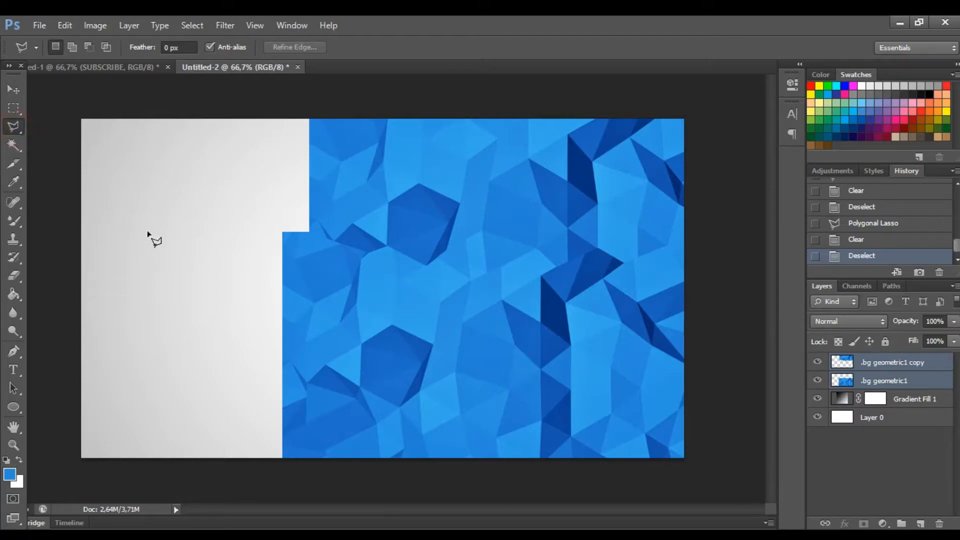
{"action": "left_click", "coordinate": [428, 464]}
{"action": "left_click", "coordinate": [227, 373]}
{"action": "double_click", "coordinate": [326, 420]}
{"action": "key", "text": "ctrl+d"}
Lasso everything left of a slanted line across the blue pattern, clear it from both geometric layers, and deselect.
{"action": "left_click", "coordinate": [470, 461]}
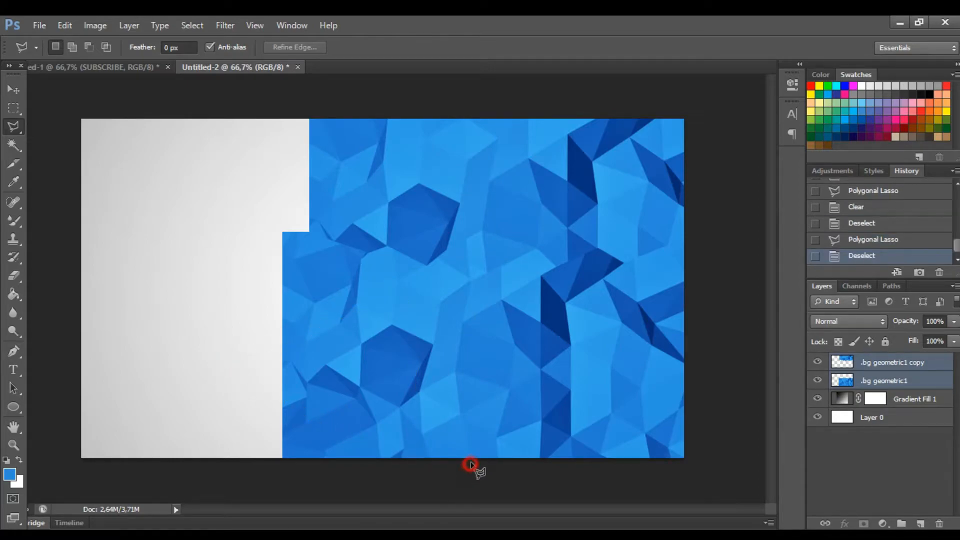
{"action": "left_click", "coordinate": [578, 107]}
{"action": "left_click", "coordinate": [336, 107]}
{"action": "left_click", "coordinate": [258, 130]}
{"action": "left_click", "coordinate": [235, 426]}
{"action": "left_click", "coordinate": [285, 478]}
{"action": "double_click", "coordinate": [395, 474]}
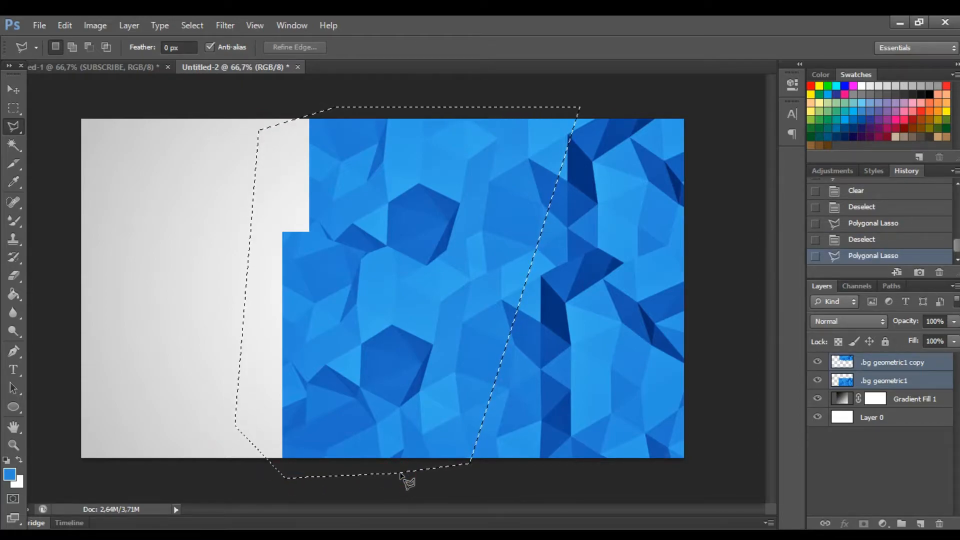
{"action": "left_click", "coordinate": [883, 369]}
{"action": "key", "text": "Delete"}
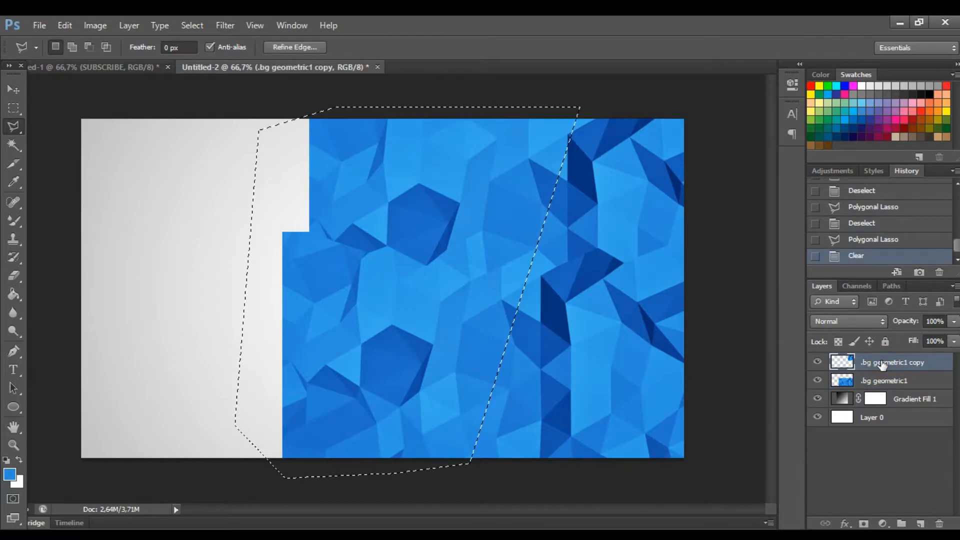
{"action": "left_click", "coordinate": [875, 381]}
{"action": "key", "text": "Delete"}
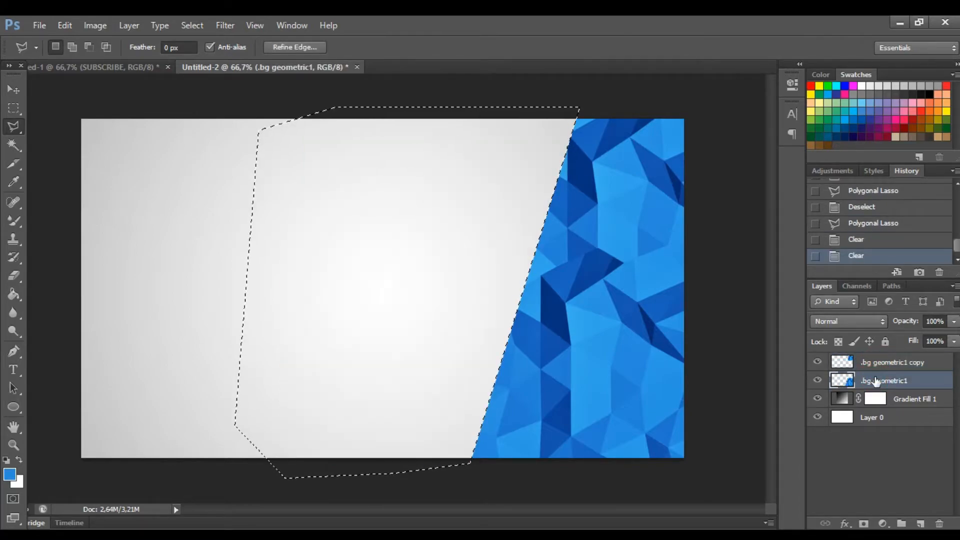
{"action": "key", "text": "ctrl+d"}
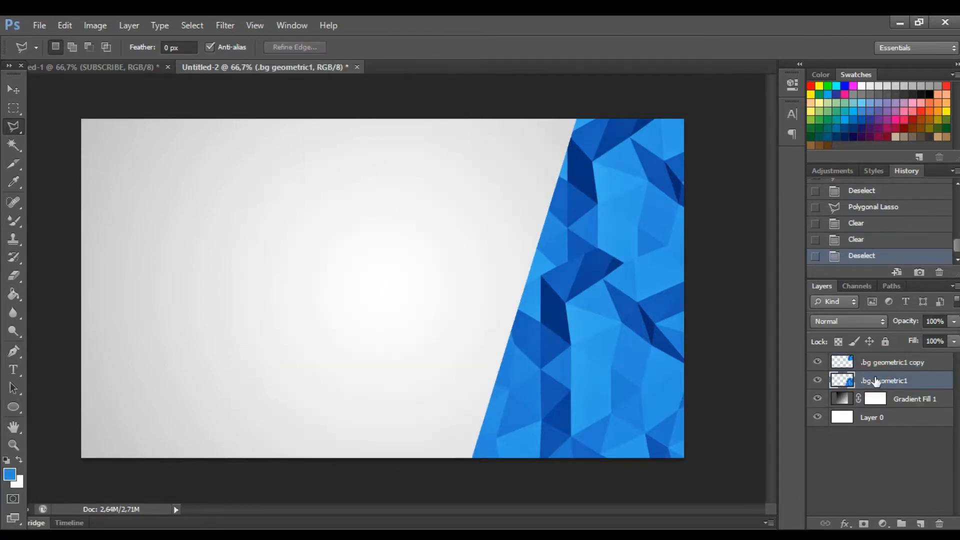
{"action": "left_click", "coordinate": [89, 65]}
{"action": "left_click", "coordinate": [272, 69]}
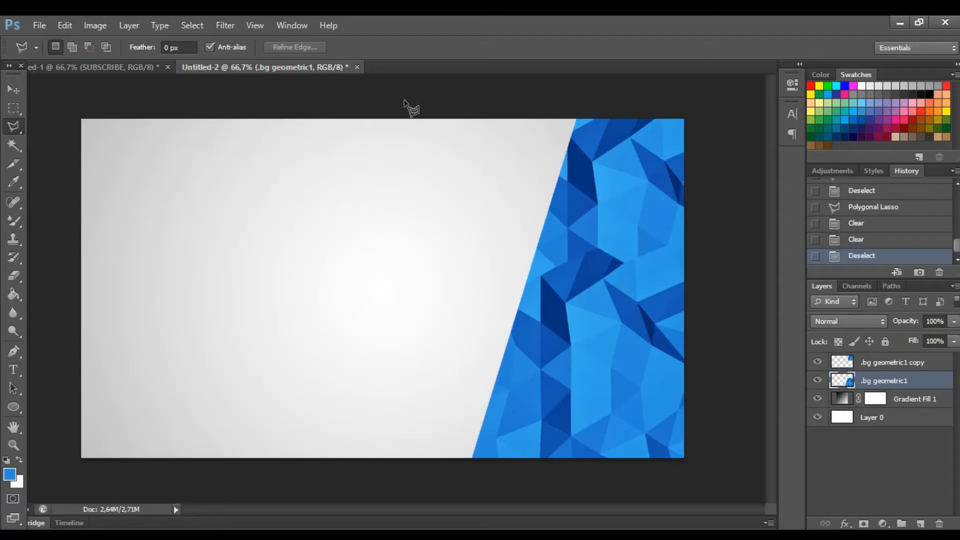
{"action": "left_click", "coordinate": [846, 523]}
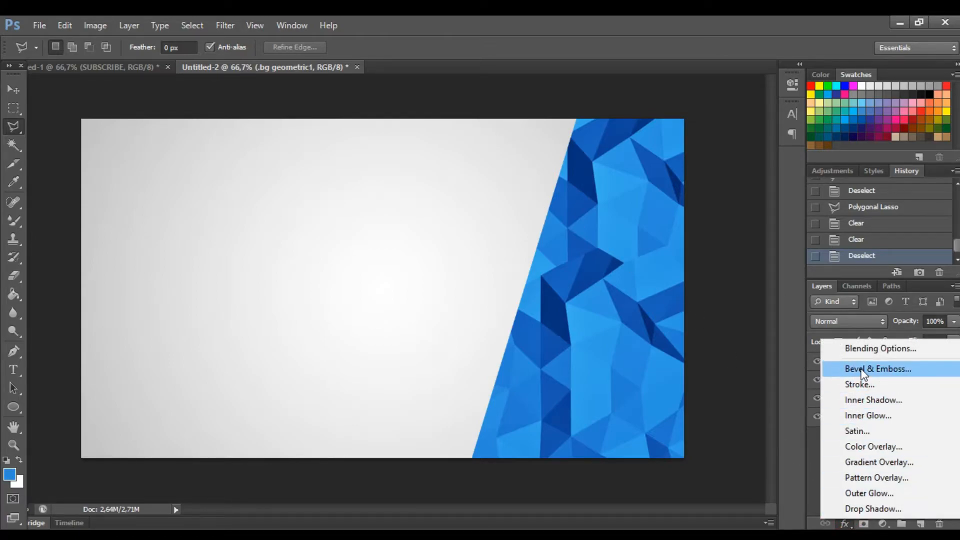
{"action": "left_click", "coordinate": [730, 375]}
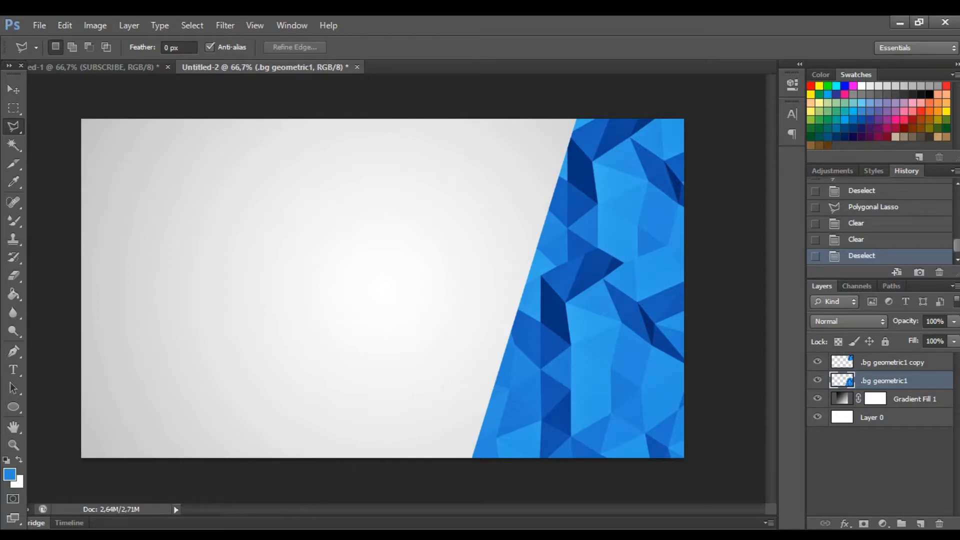
Switch to File Explorer and place the "(NEW) TAMNEL Cem Milyhya" image into the outro document at full canvas size.
{"action": "left_click", "coordinate": [236, 534]}
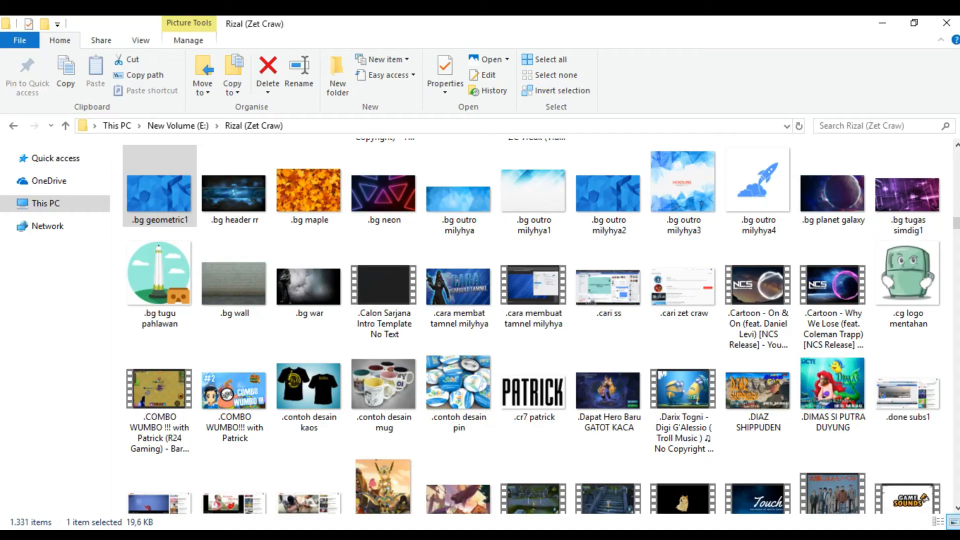
{"action": "left_click", "coordinate": [494, 244]}
{"action": "scroll", "coordinate": [499, 249], "scroll_direction": "up", "scroll_amount": 3}
{"action": "scroll", "coordinate": [499, 248], "scroll_direction": "up", "scroll_amount": 15}
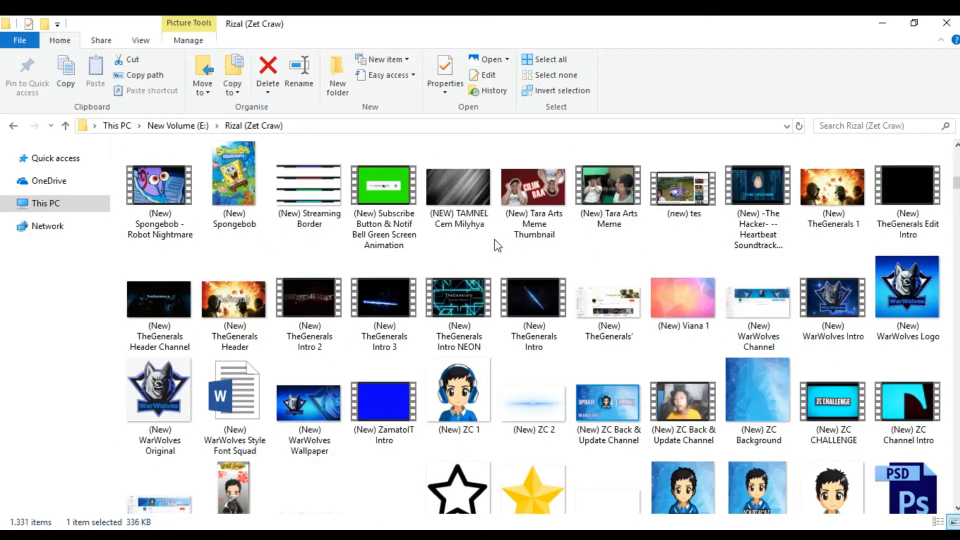
{"action": "left_click", "coordinate": [469, 200]}
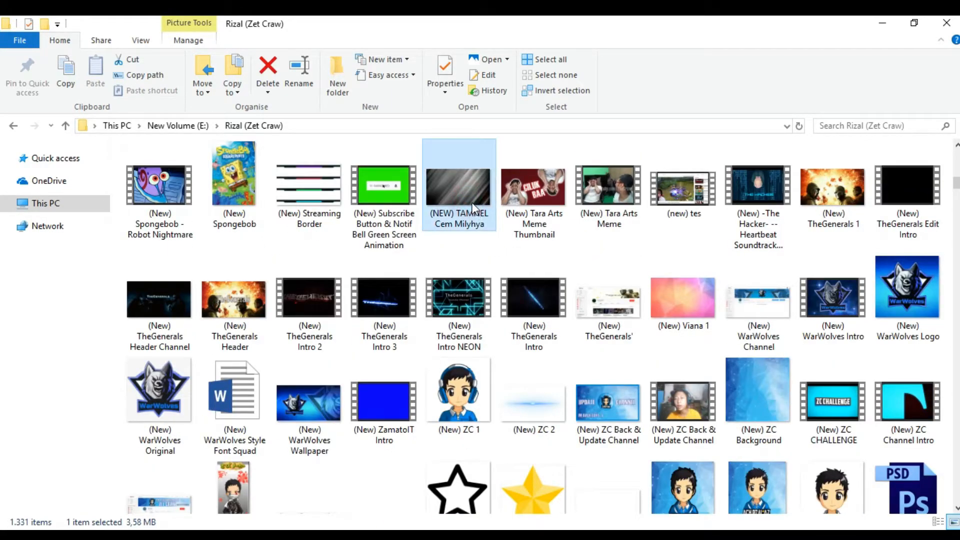
{"action": "left_click_drag", "start_coordinate": [466, 199], "coordinate": [345, 308]}
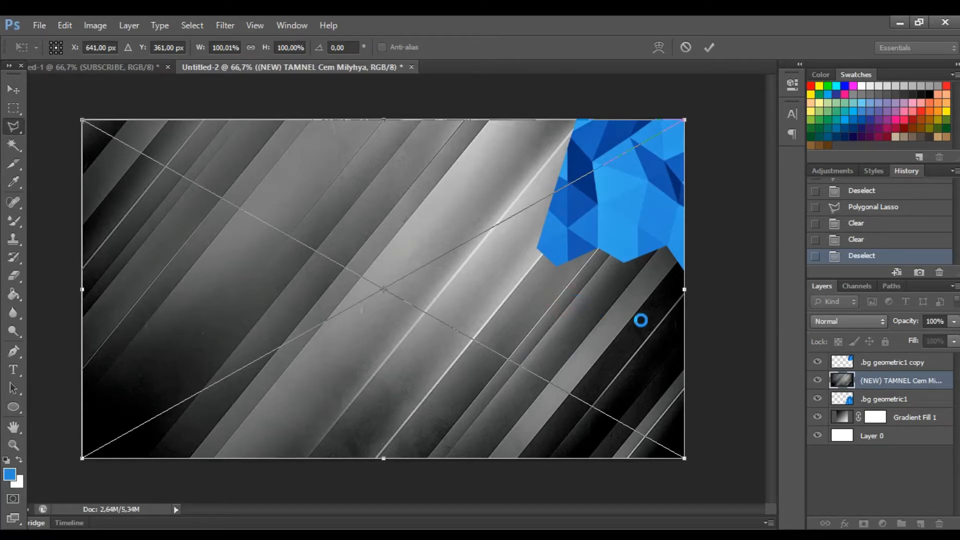
{"action": "key", "text": "Return"}
Move the placed striped image layer beneath both geometric layers and shift it slightly left to cover the canvas edge.
{"action": "left_click_drag", "start_coordinate": [903, 384], "coordinate": [898, 411]}
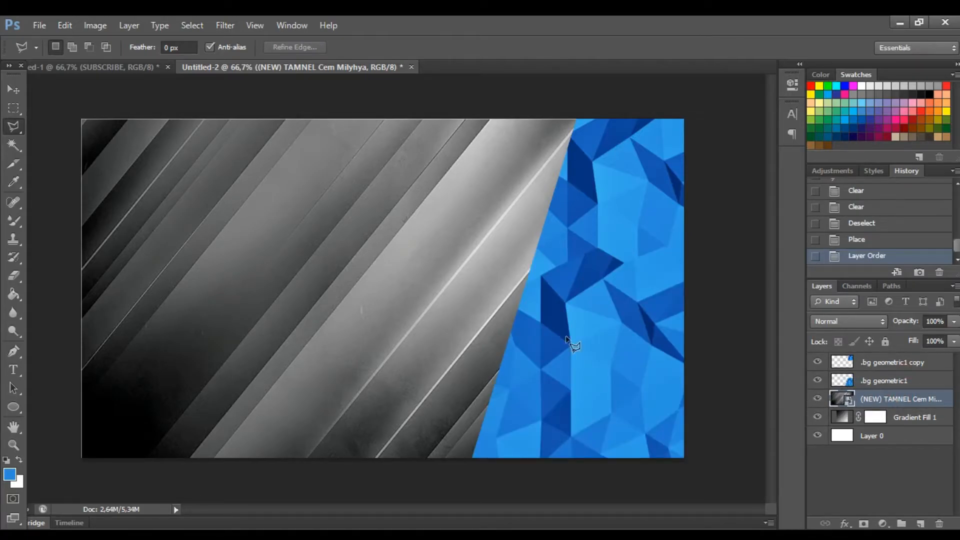
{"action": "left_click", "coordinate": [11, 89]}
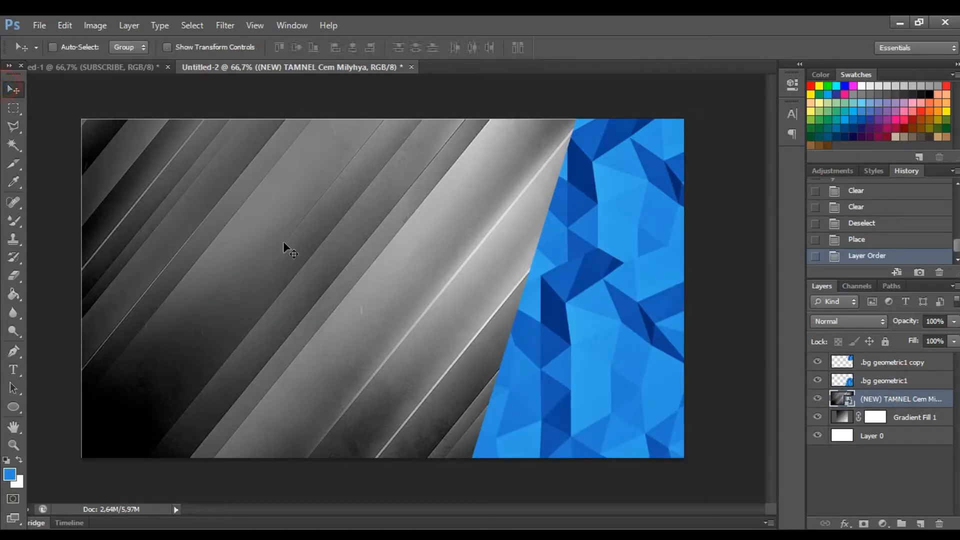
{"action": "left_click_drag", "start_coordinate": [411, 332], "coordinate": [403, 332]}
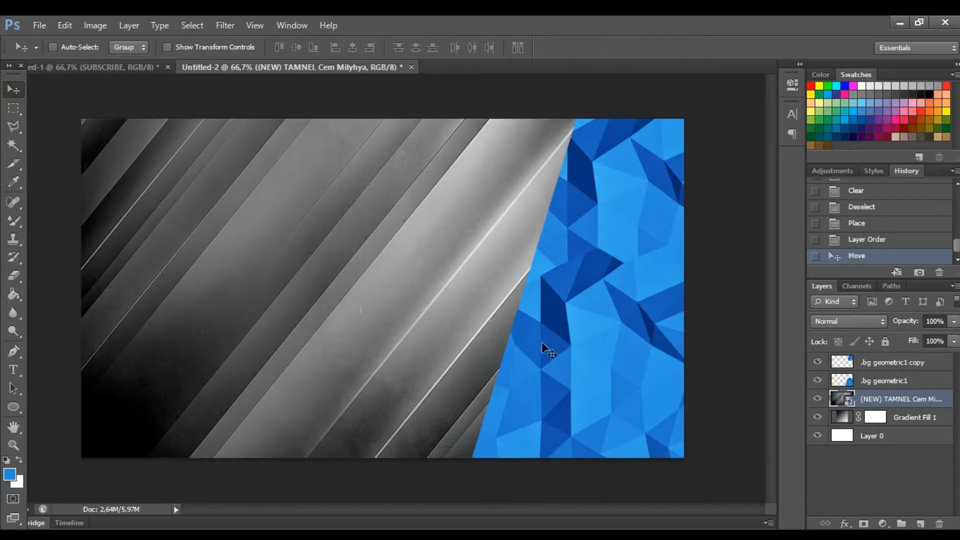
In the striped image layer's blending options, set the opacity to 10% and the fill opacity to 55%.
{"action": "left_click", "coordinate": [845, 523]}
{"action": "left_click", "coordinate": [892, 346]}
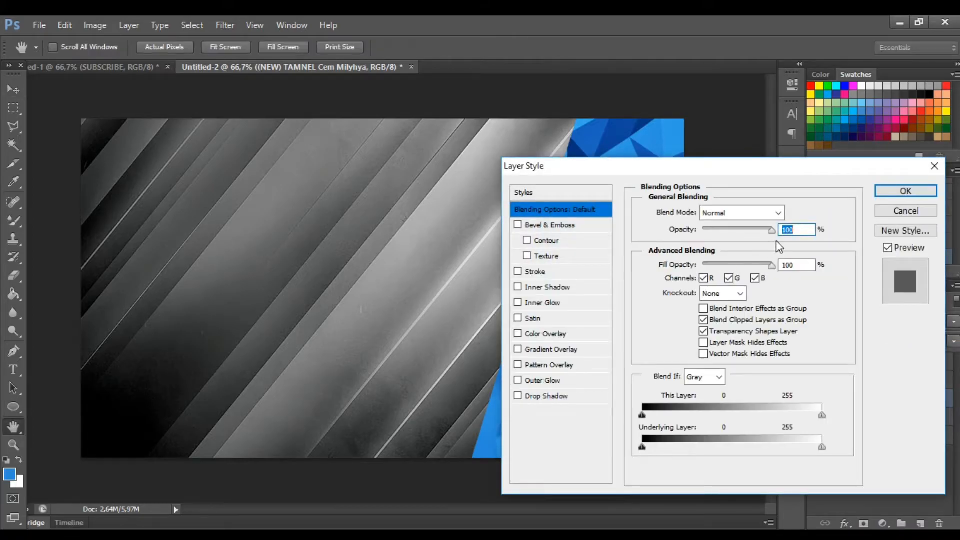
{"action": "left_click_drag", "start_coordinate": [772, 231], "coordinate": [710, 232]}
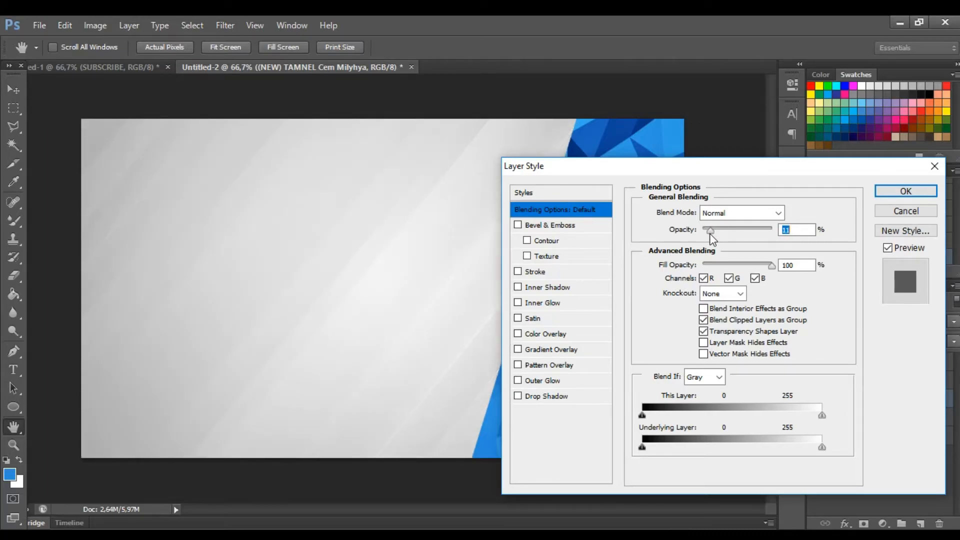
{"action": "left_click_drag", "start_coordinate": [771, 266], "coordinate": [739, 262]}
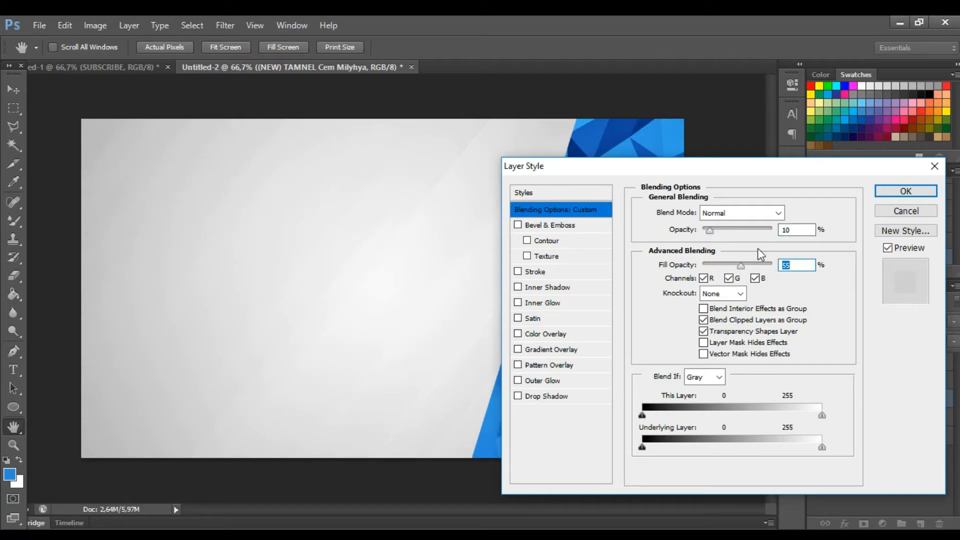
{"action": "left_click", "coordinate": [892, 193]}
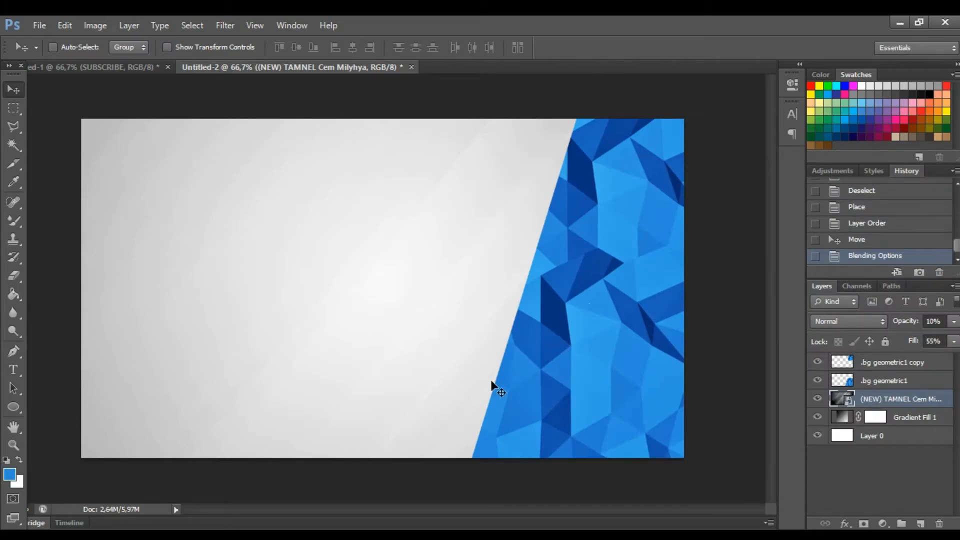
Add the text "SUBSCRIBE" in 50 pt Haettenschweiler on the lower part of the grey background.
{"action": "left_click", "coordinate": [14, 370]}
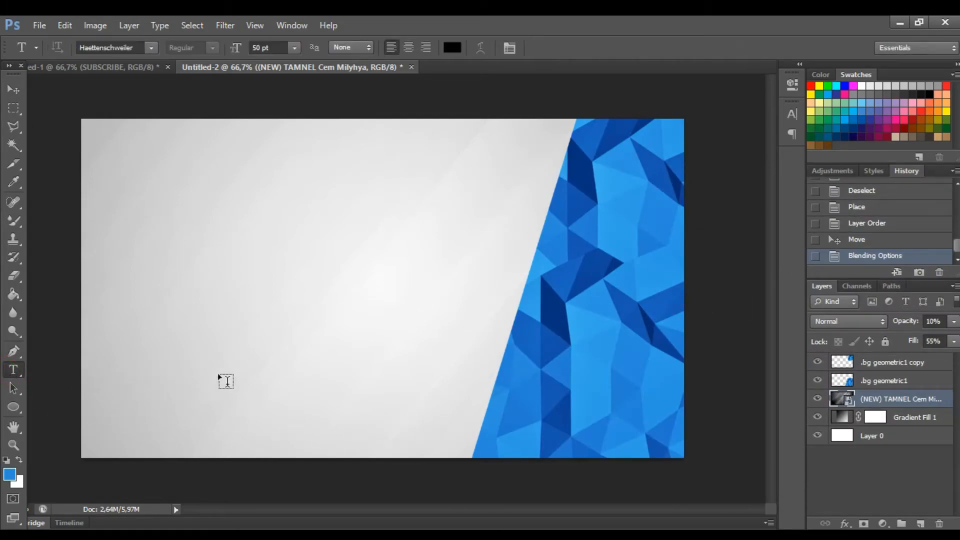
{"action": "left_click", "coordinate": [317, 371]}
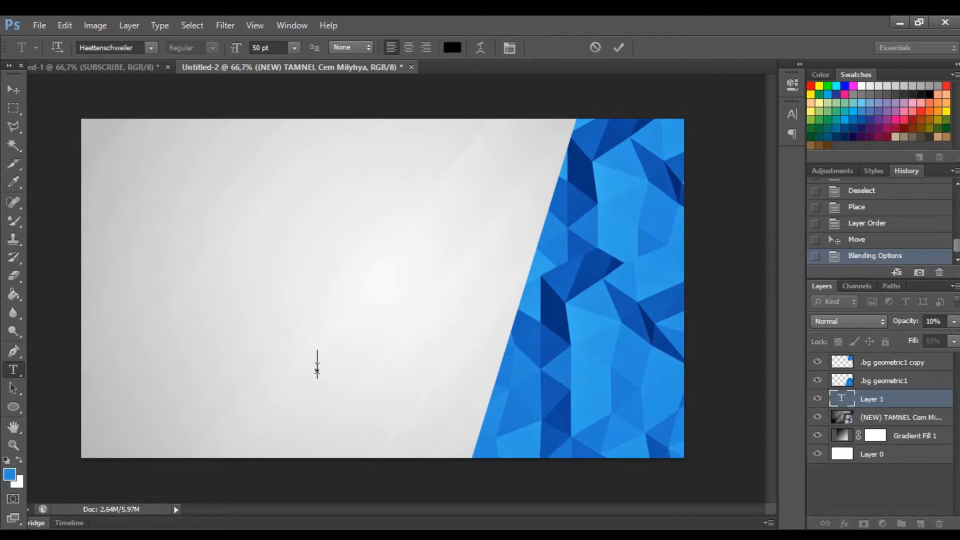
{"action": "type", "text": "SUBSCRIBE"}
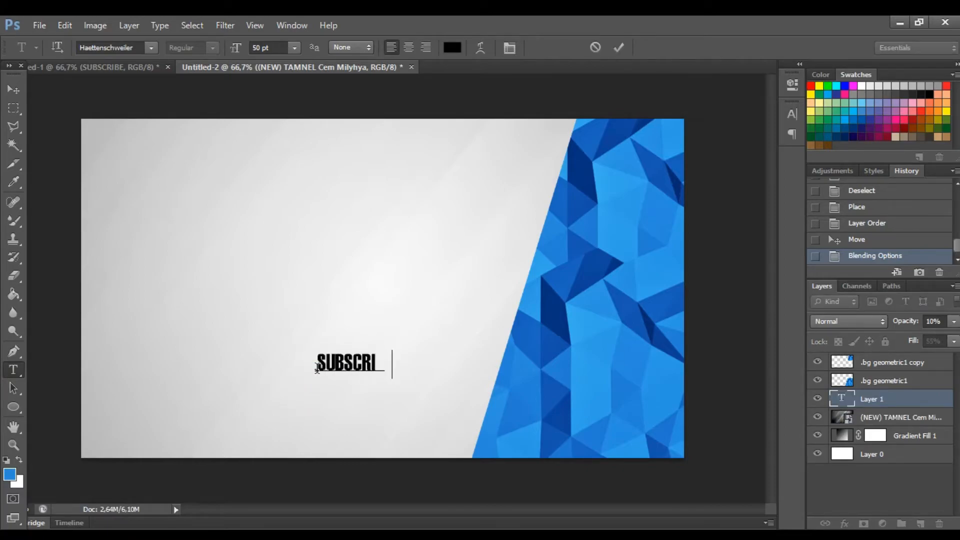
Select the whole word SUBSCRIBE and colour it white.
{"action": "key", "text": "shift+Left"}
{"action": "key", "text": "shift+Left"}
{"action": "key", "text": "shift+Left"}
{"action": "key", "text": "shift+Left"}
{"action": "key", "text": "shift+Left"}
{"action": "key", "text": "shift+Left"}
{"action": "key", "text": "shift+Left"}
{"action": "key", "text": "shift+Left"}
{"action": "key", "text": "shift+Left"}
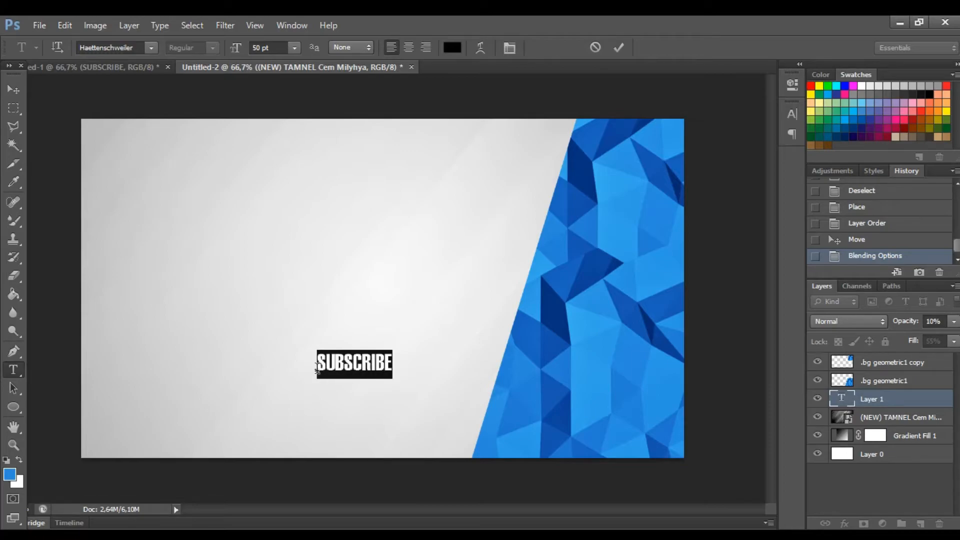
{"action": "left_click", "coordinate": [862, 85]}
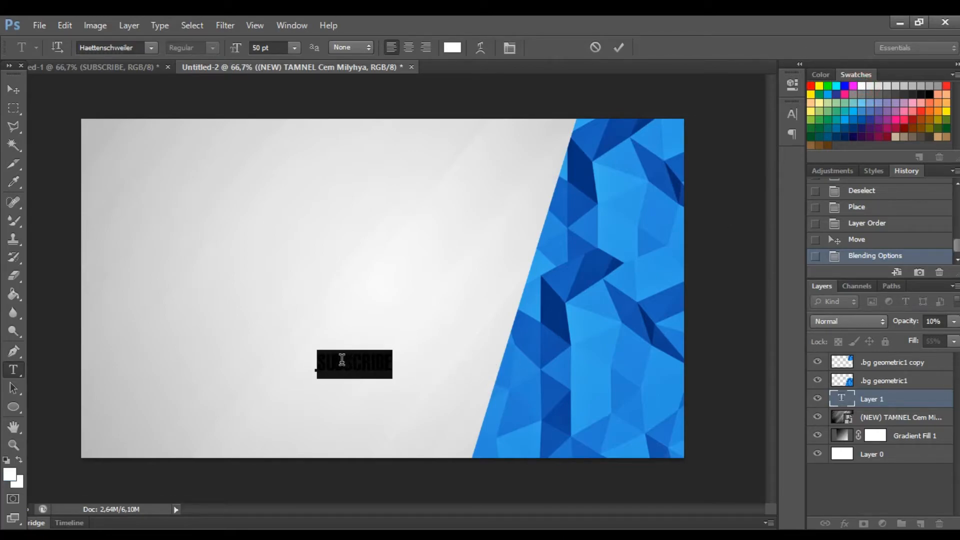
Bring the SUBSCRIBE text layer above the geometric layers and position the text on the lower half of the blue panel.
{"action": "left_click", "coordinate": [13, 89]}
{"action": "left_click_drag", "start_coordinate": [370, 359], "coordinate": [489, 339]}
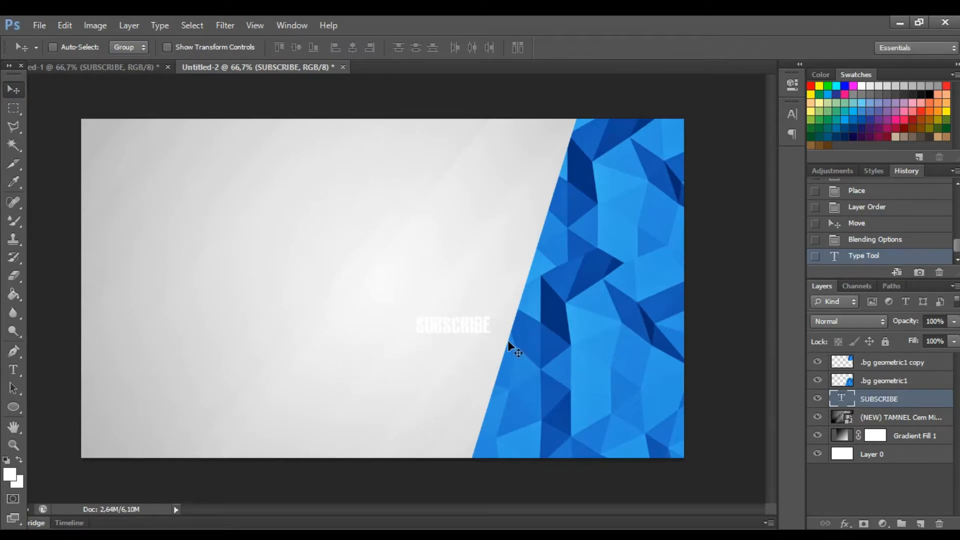
{"action": "left_click_drag", "start_coordinate": [850, 400], "coordinate": [871, 359]}
{"action": "left_click_drag", "start_coordinate": [454, 333], "coordinate": [701, 347]}
Set the SUBSCRIBE text's font size to 55 pt.
{"action": "left_click", "coordinate": [13, 370]}
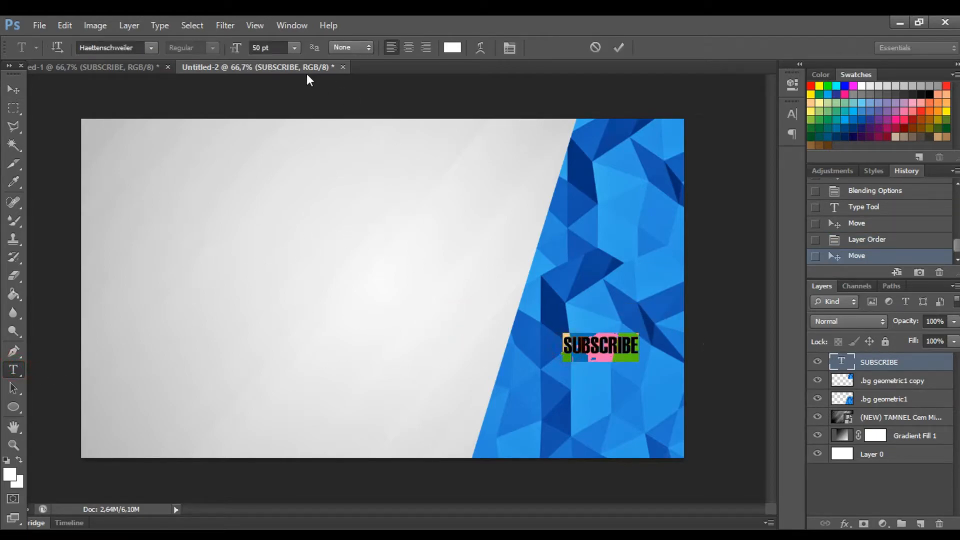
{"action": "left_click", "coordinate": [257, 49]}
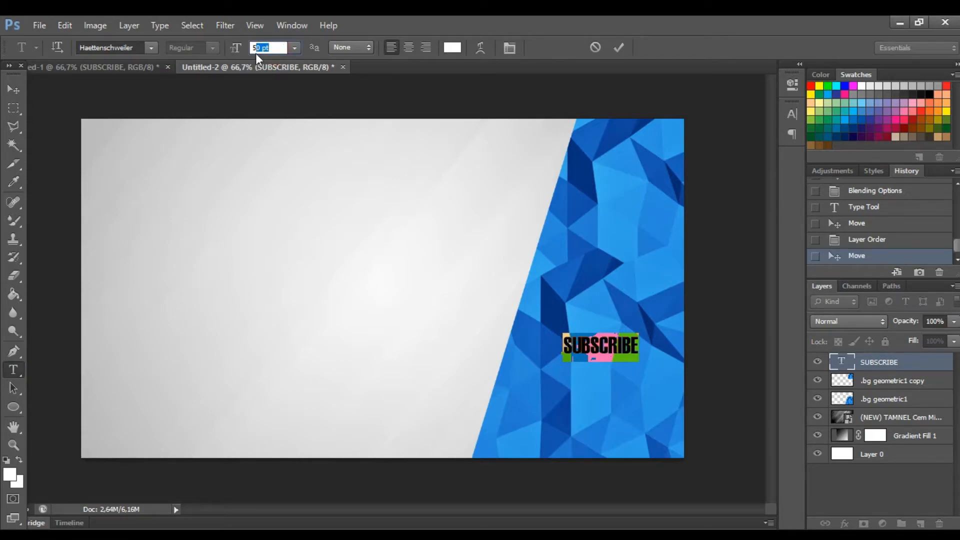
{"action": "type", "text": "55"}
{"action": "key", "text": "Return"}
Shift the SUBSCRIBE text slightly right and nudge it a little further down on the blue panel.
{"action": "left_click", "coordinate": [14, 90]}
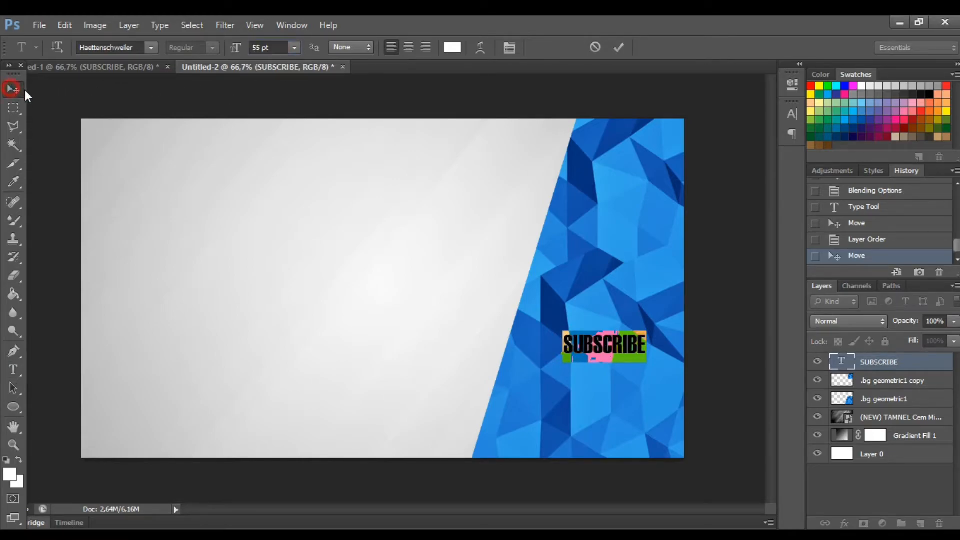
{"action": "mouse_move", "coordinate": [615, 342]}
{"action": "left_mouse_down"}
{"action": "mouse_move", "coordinate": [618, 352]}
{"action": "mouse_move", "coordinate": [620, 343]}
{"action": "left_mouse_up"}
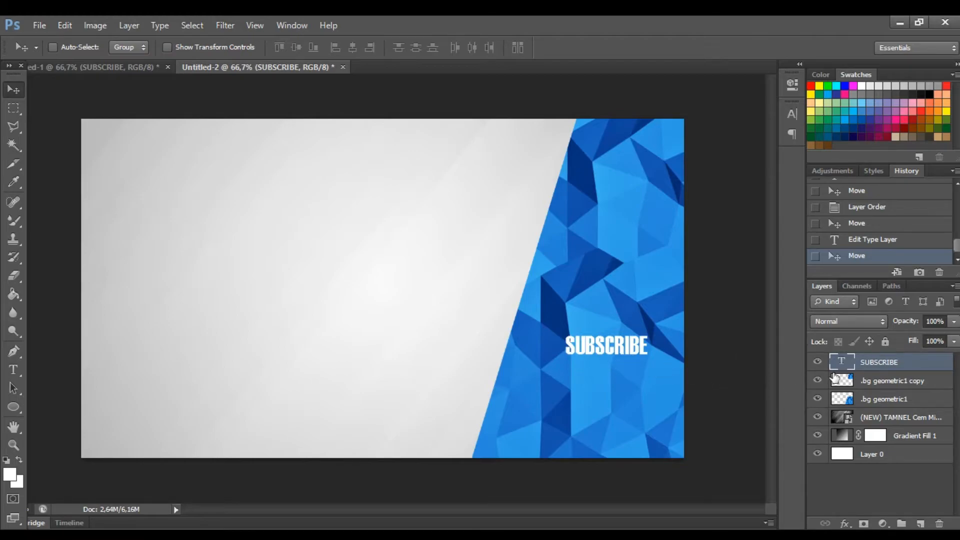
{"action": "key", "text": "Down"}
{"action": "key", "text": "Down"}
{"action": "key", "text": "Down"}
{"action": "key", "text": "Down"}
{"action": "key", "text": "Down"}
{"action": "key", "text": "Down"}
{"action": "key", "text": "Down"}
{"action": "key", "text": "Down"}
{"action": "key", "text": "Down"}
{"action": "key", "text": "Down"}
{"action": "key", "text": "Down"}
{"action": "key", "text": "Down"}
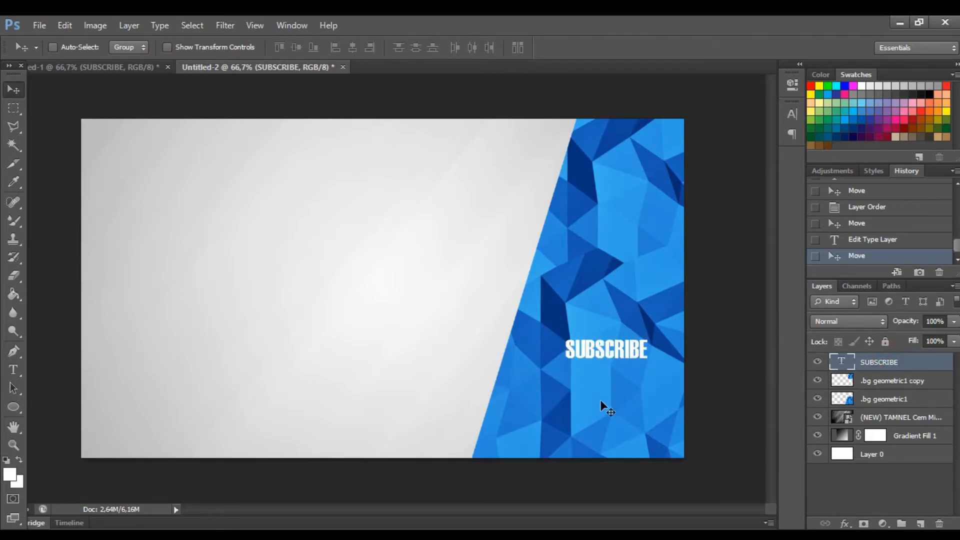
Start a new text layer on the left part of the grey background.
{"action": "left_click", "coordinate": [14, 370]}
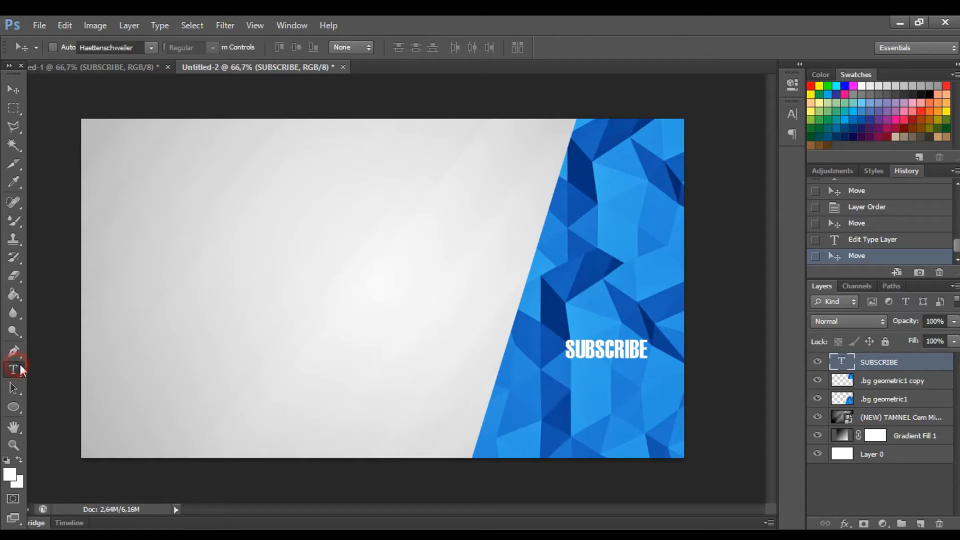
{"action": "left_click", "coordinate": [224, 256]}
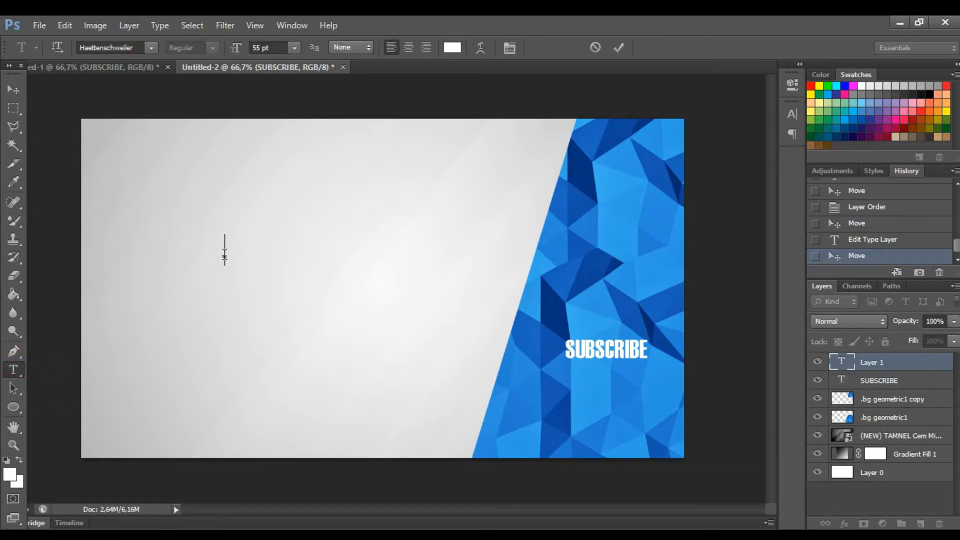